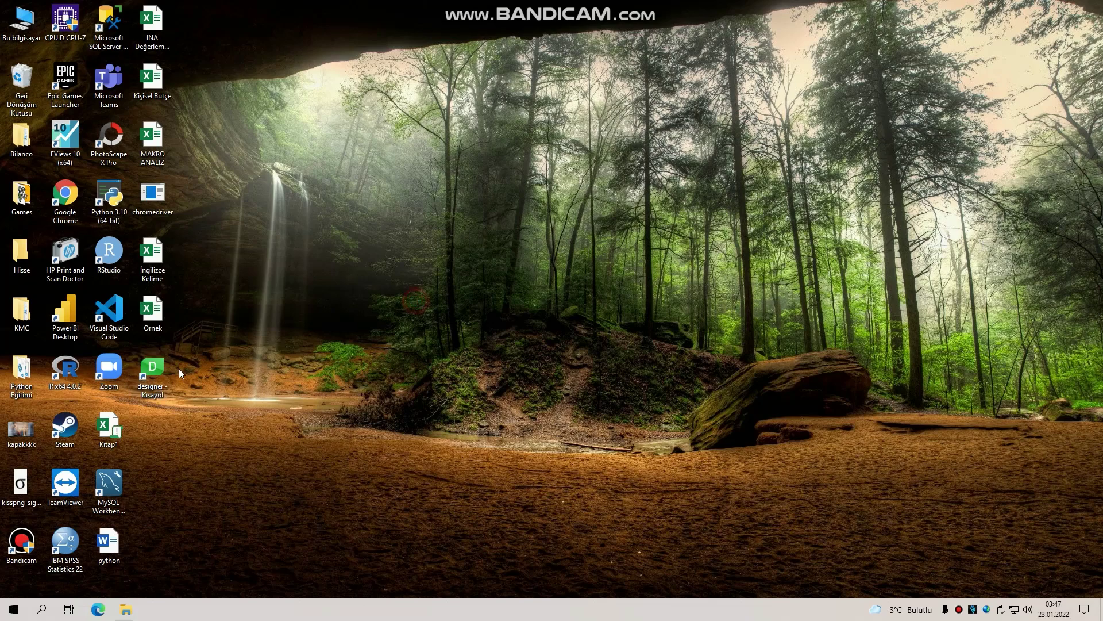
Launch Qt Designer and create a new form from the Main Window template
double_click(160, 369)
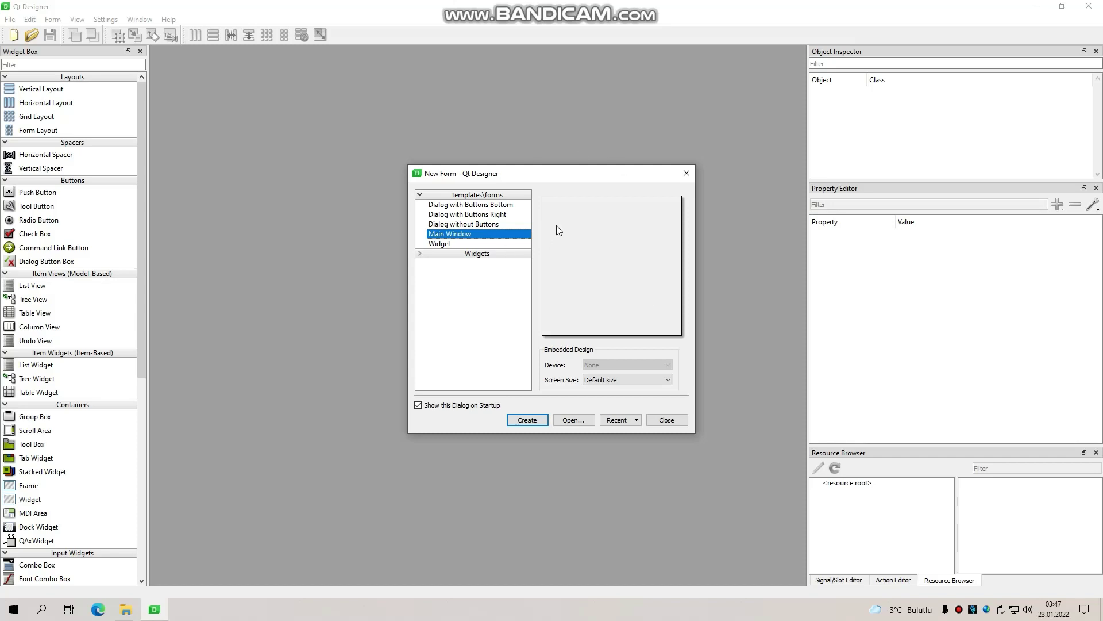
click(529, 421)
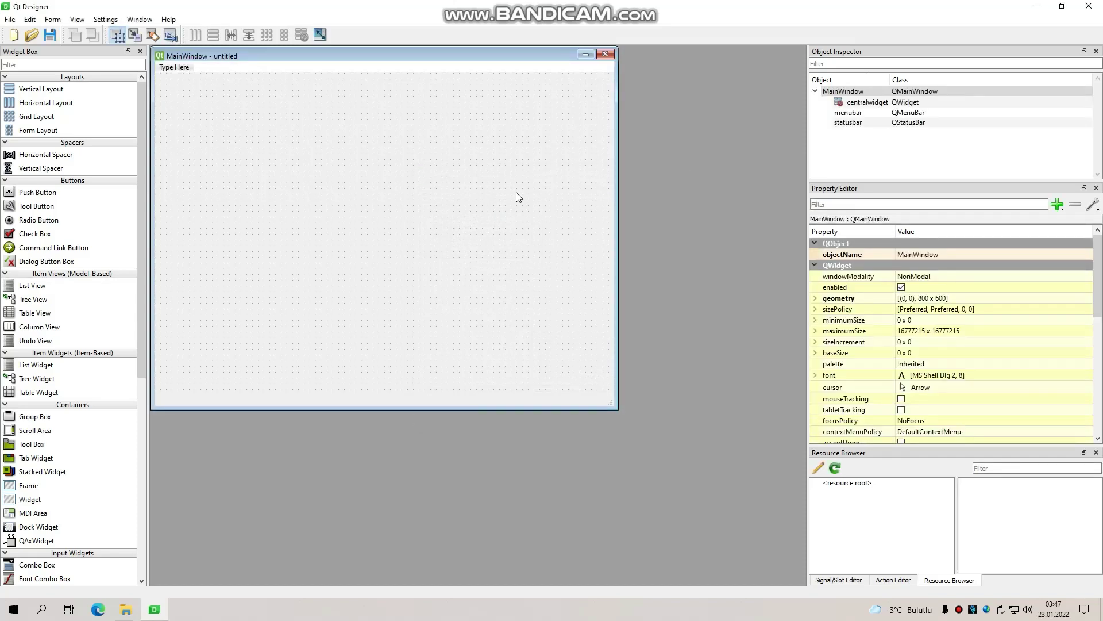
drag(284, 57, 374, 72)
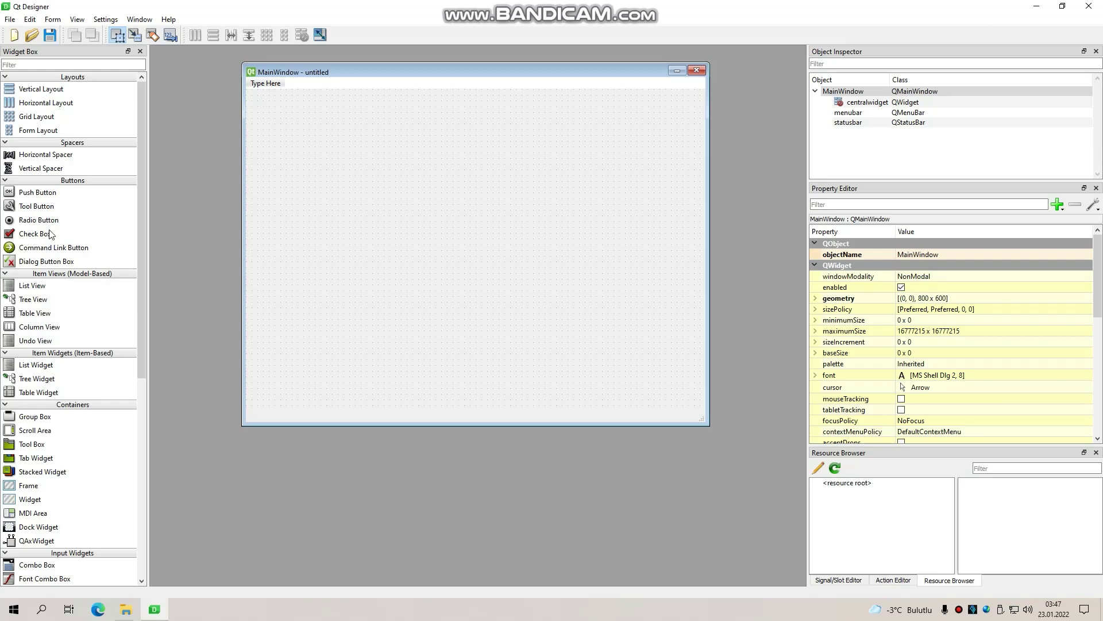
Add a Label widget near the form's upper-left corner and set its text to "Kullanıcı Adı:"
scroll(48, 448, down, 8)
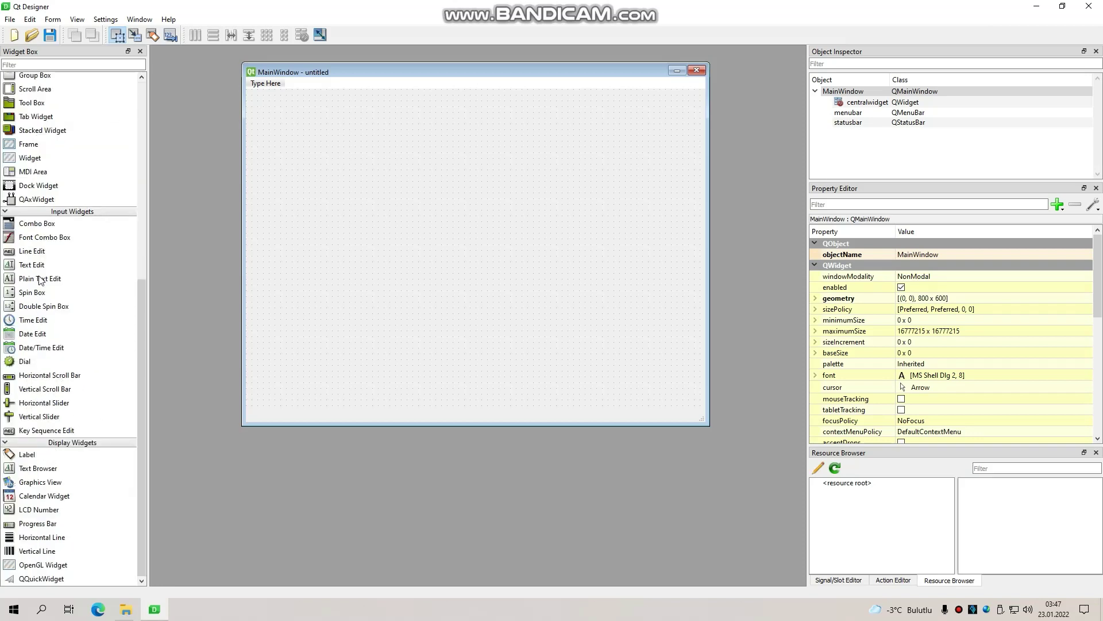
drag(26, 454, 292, 122)
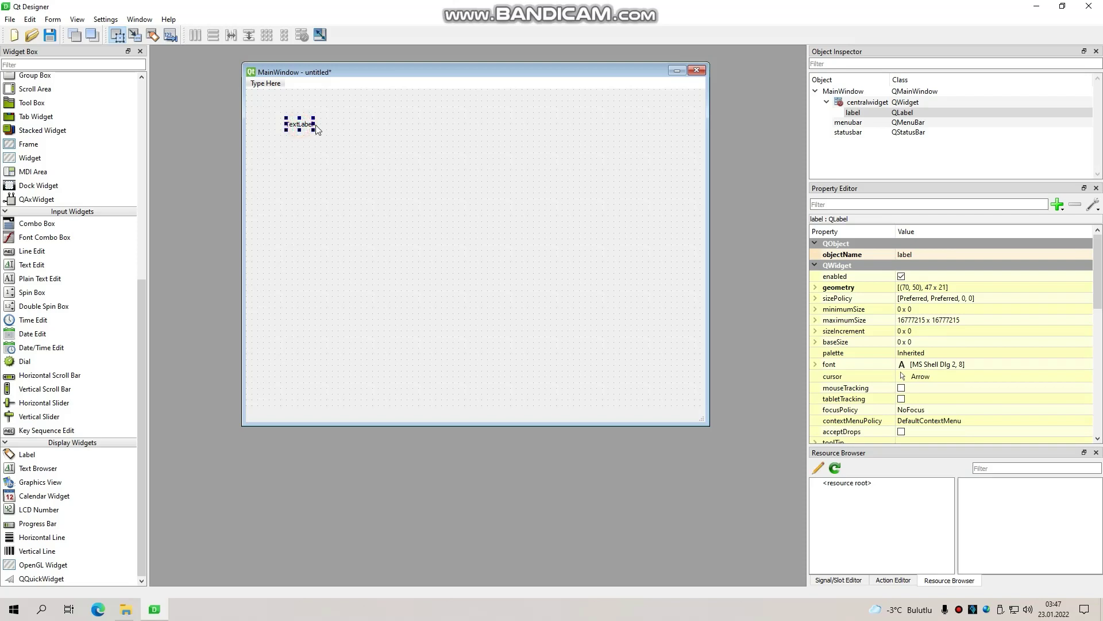
double_click(311, 123)
text(k)
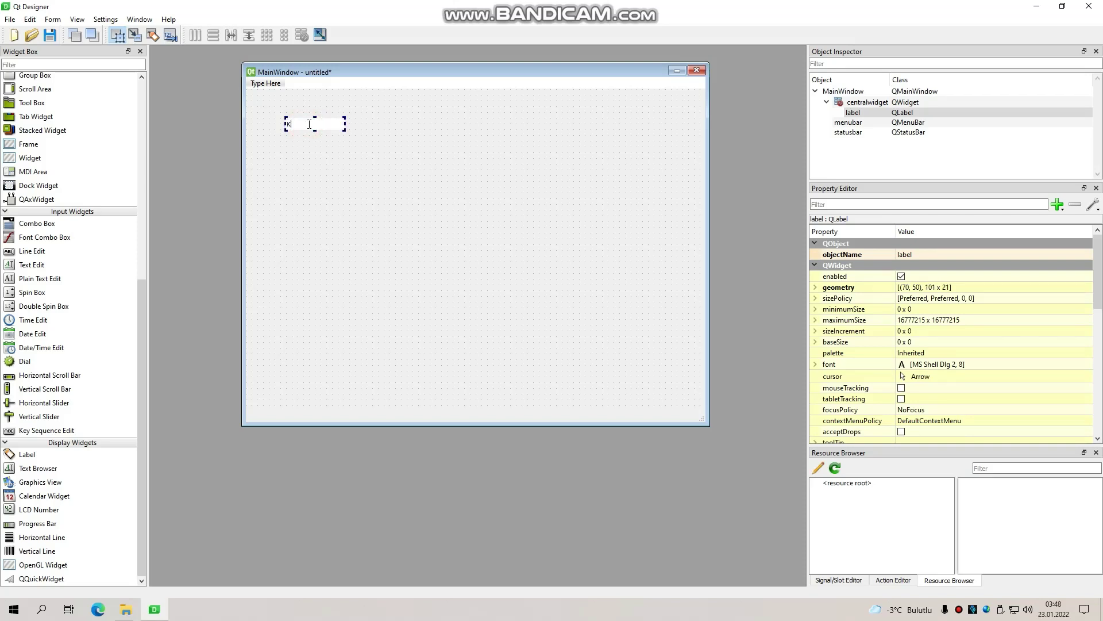
text(ullanıcı Adı)
click(345, 142)
Duplicate the "Kullanıcı Adı:" label directly below the original and change the copy's text to "Sifre:"
click(316, 123)
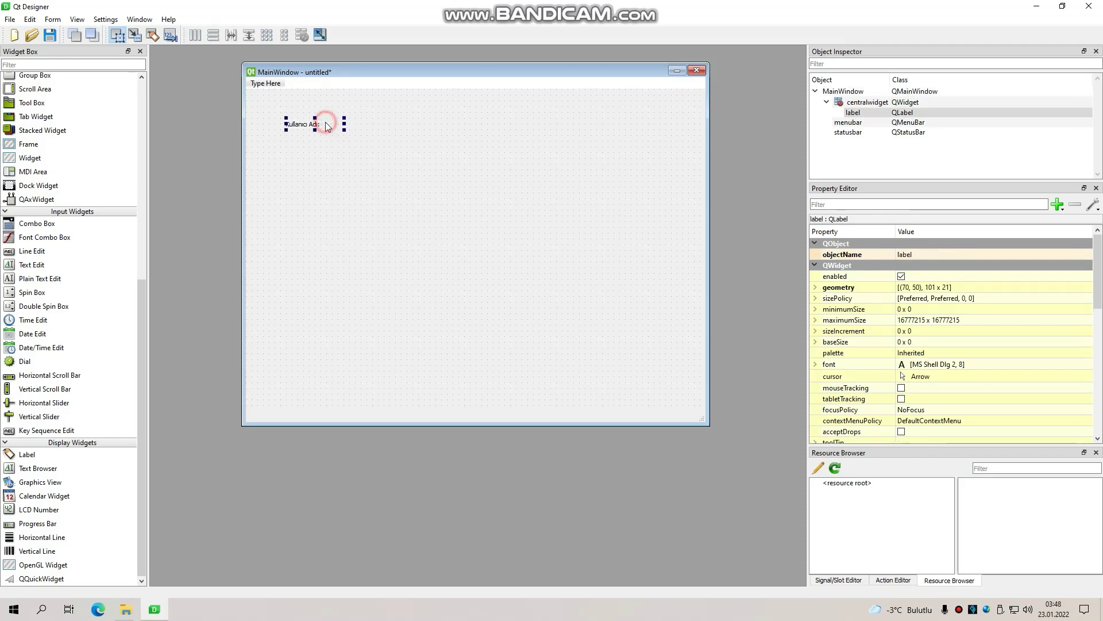
drag(315, 123, 297, 152)
double_click(300, 142)
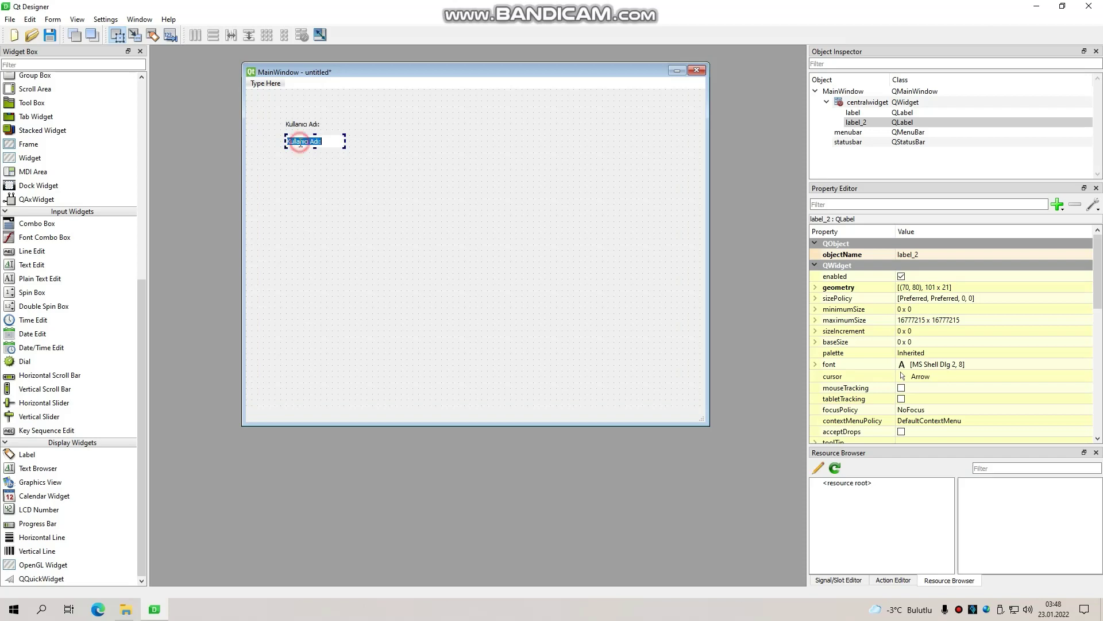
text(Sifre:)
click(354, 163)
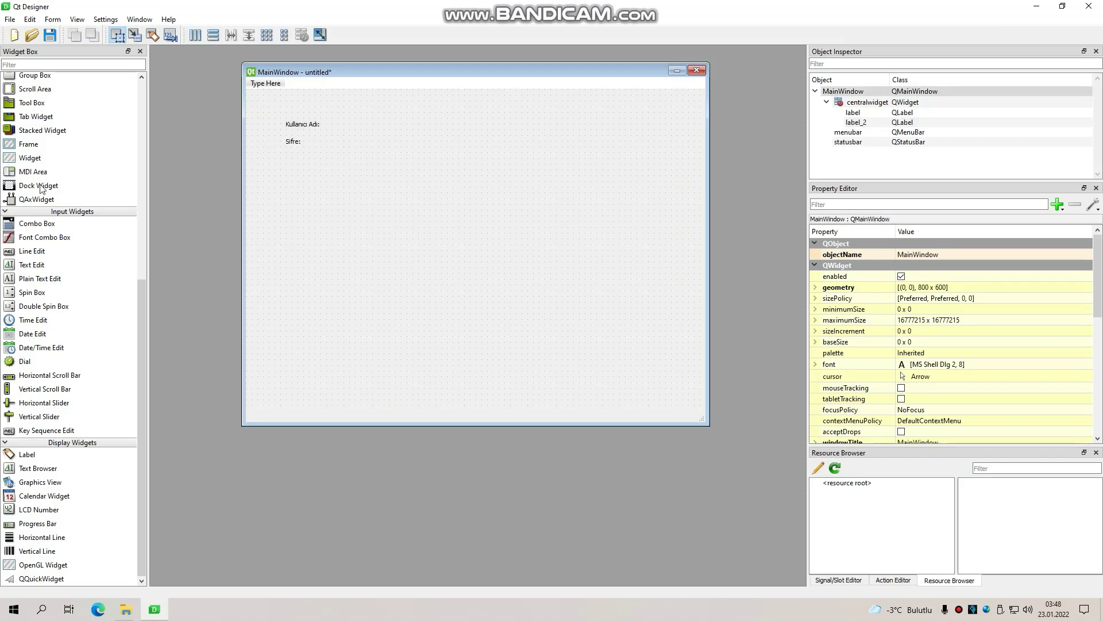
Add a Push Button below the "Sifre:" label and set its text to "Giris"
scroll(52, 331, up, 8)
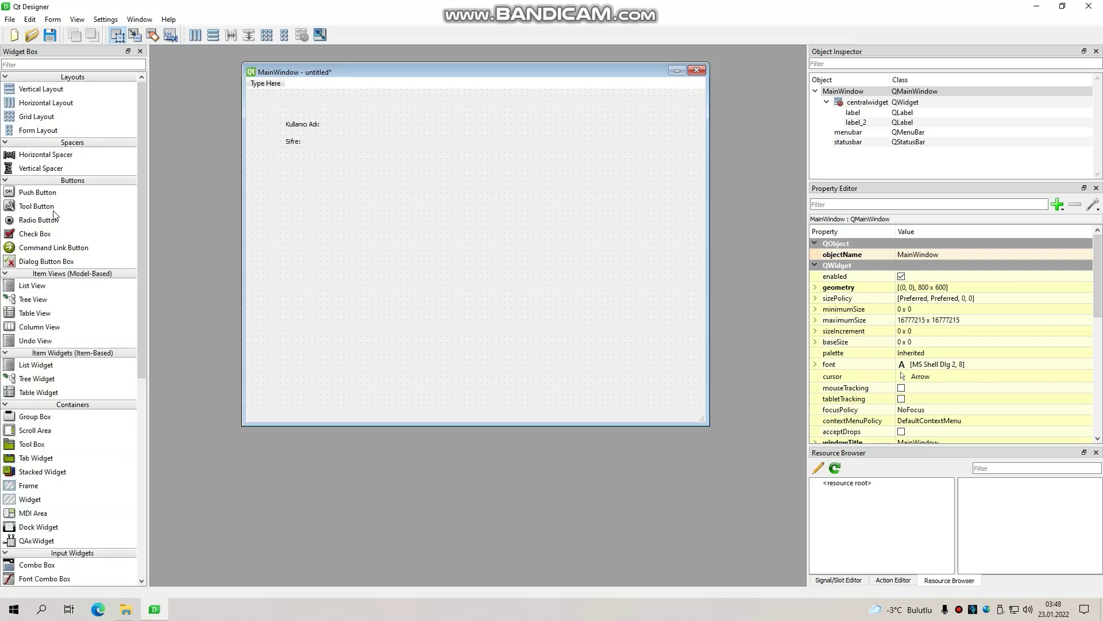
click(38, 193)
drag(38, 195, 313, 179)
double_click(313, 171)
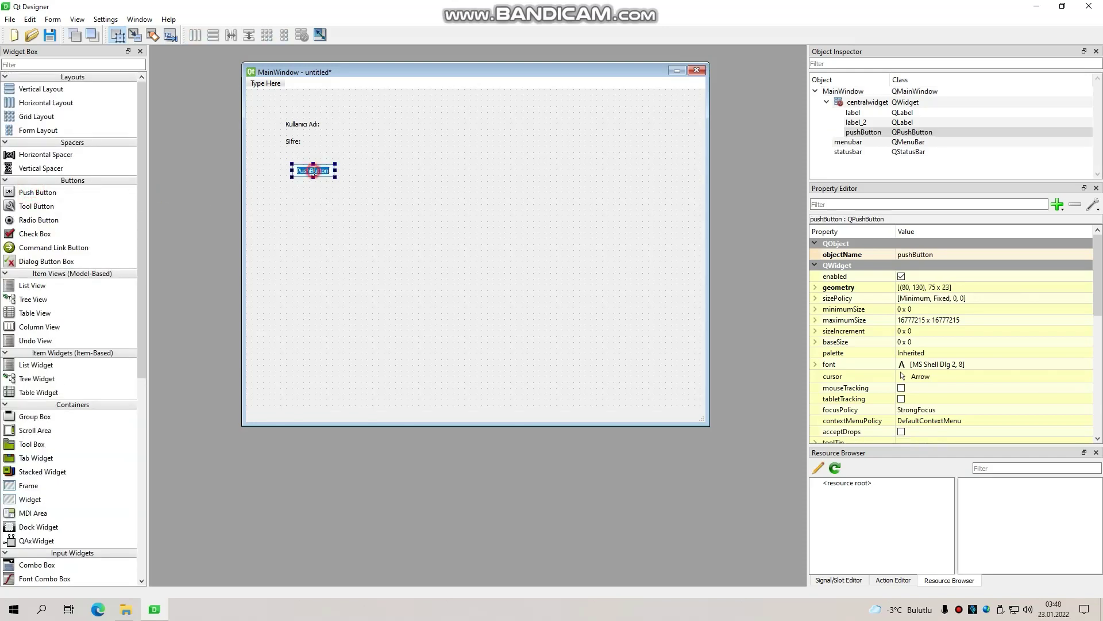
key(BackSpace)
text(Giris)
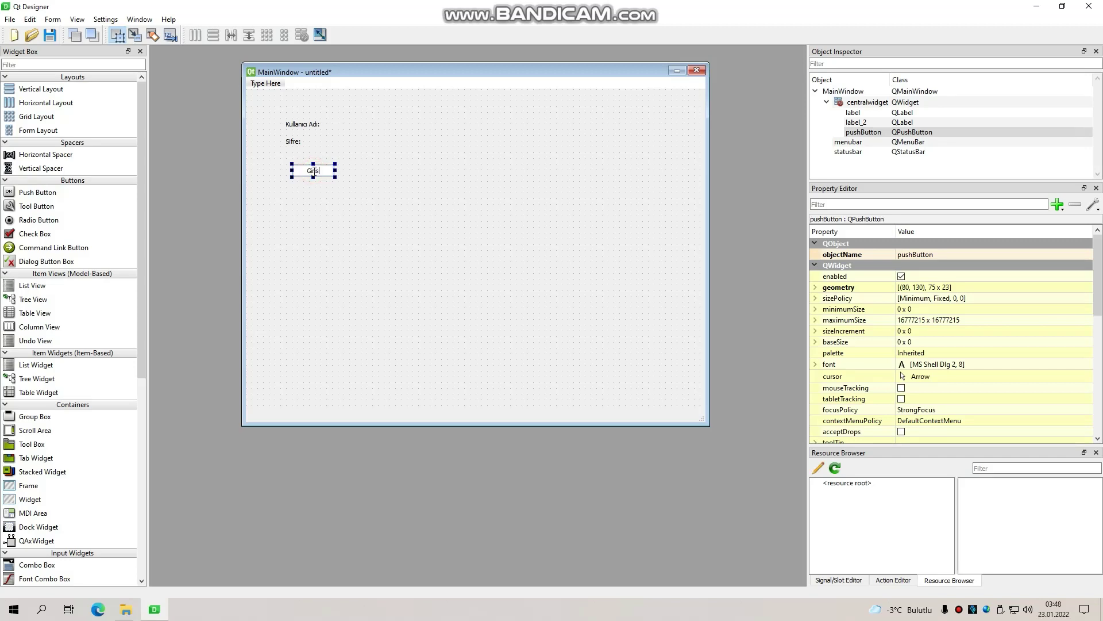
click(338, 223)
Duplicate the "Giris" button, place the copy just to its right and set the copy's text to "Cikis"
click(324, 175)
key(ctrl+c)
key(ctrl+v)
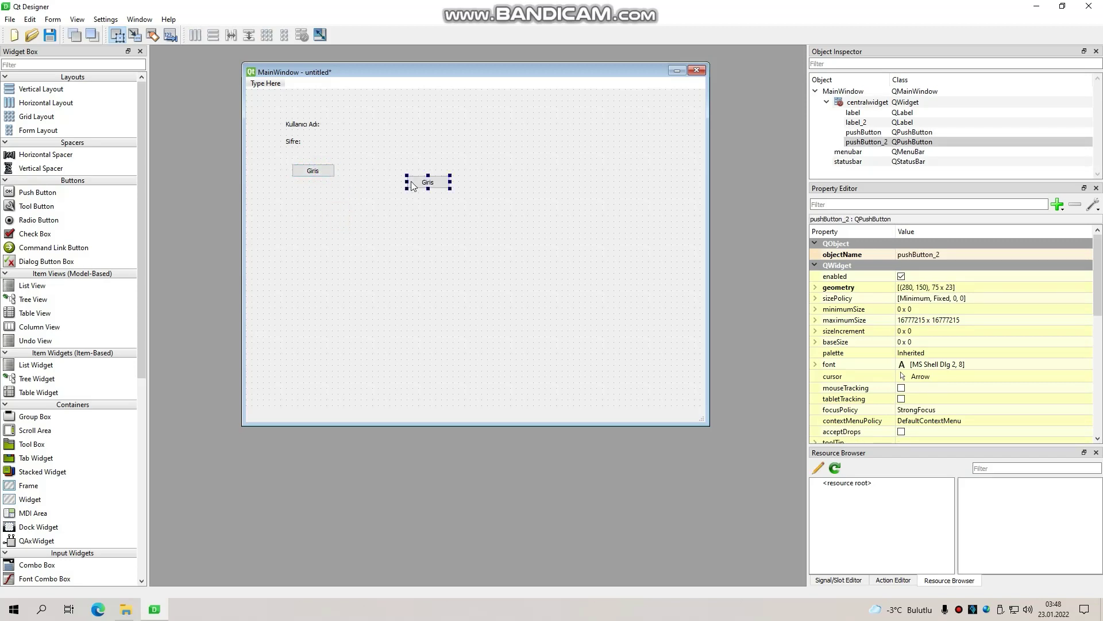
drag(414, 187, 365, 177)
double_click(364, 173)
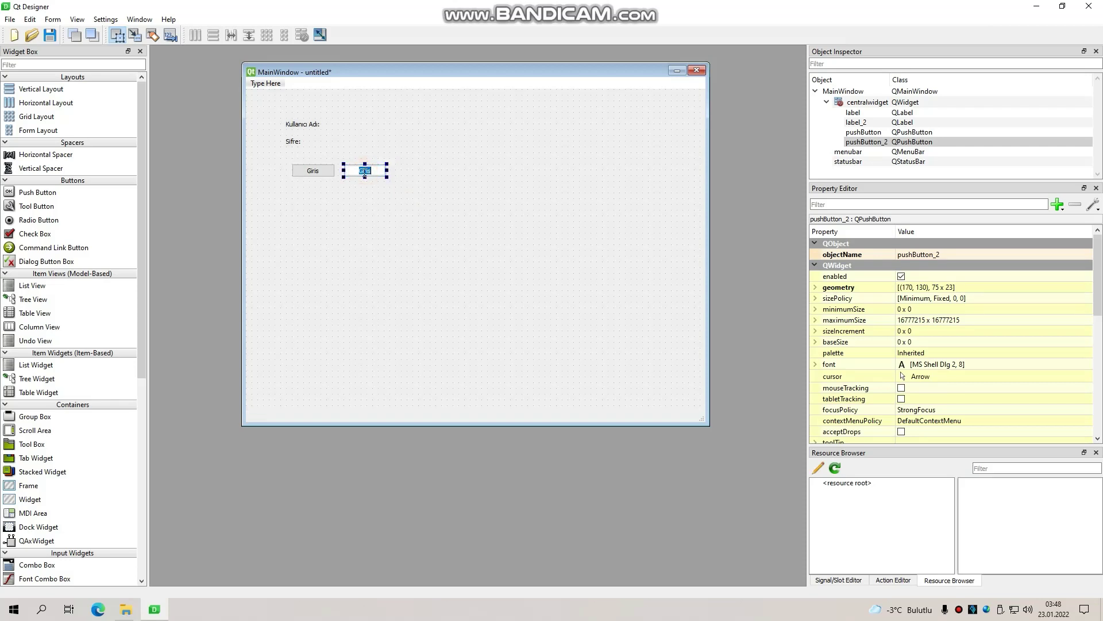
text(Cikis)
click(487, 226)
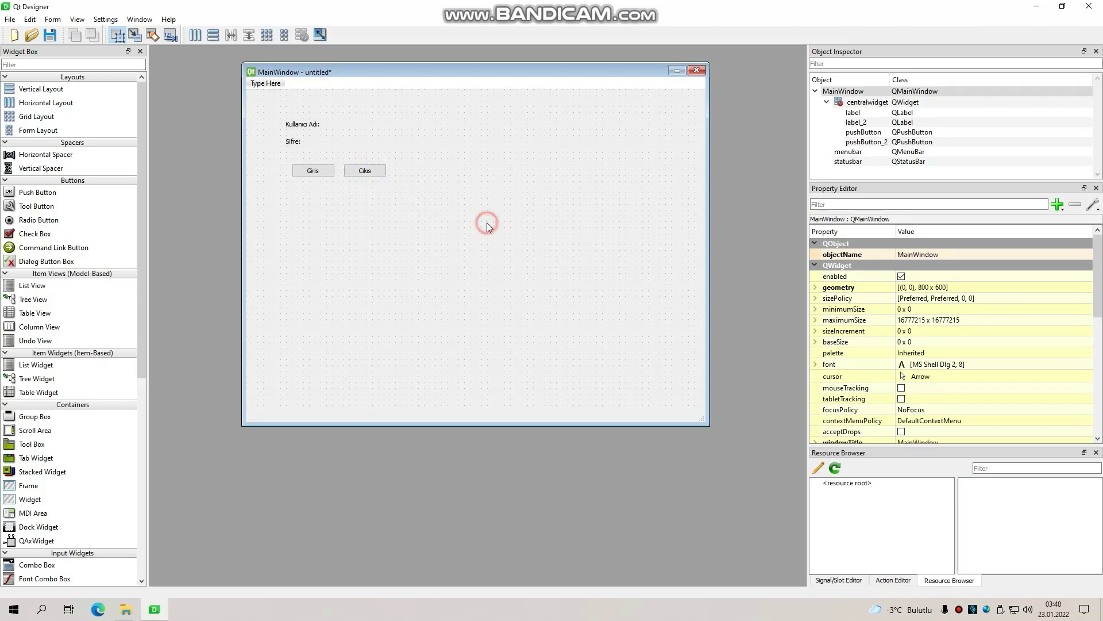
Save the form to the desktop as a Designer UI file named ornek
drag(316, 72, 295, 76)
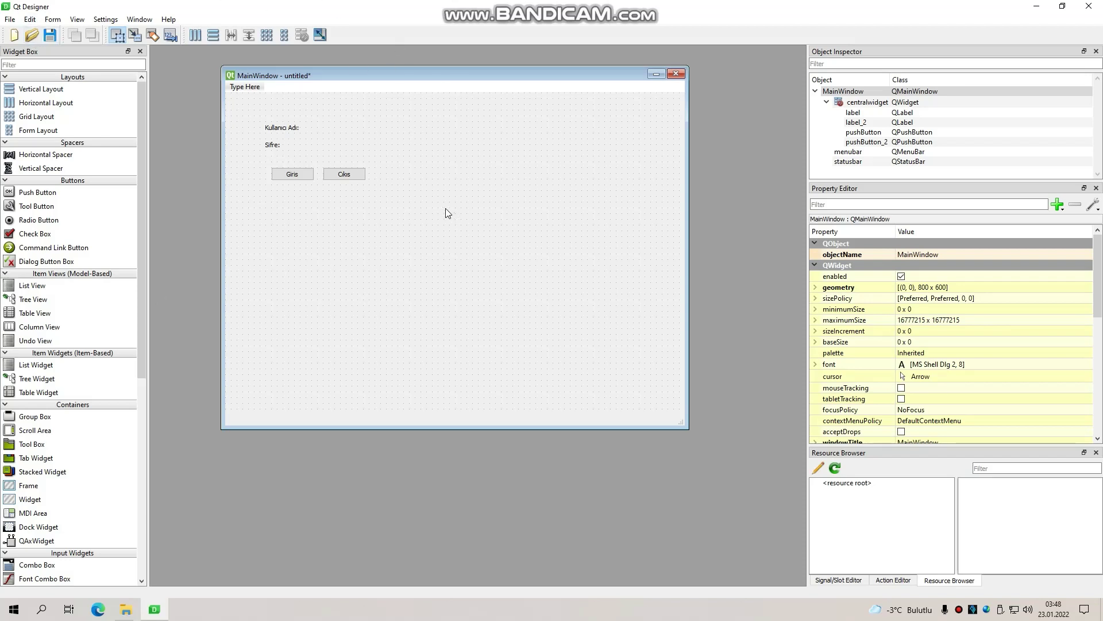
click(50, 35)
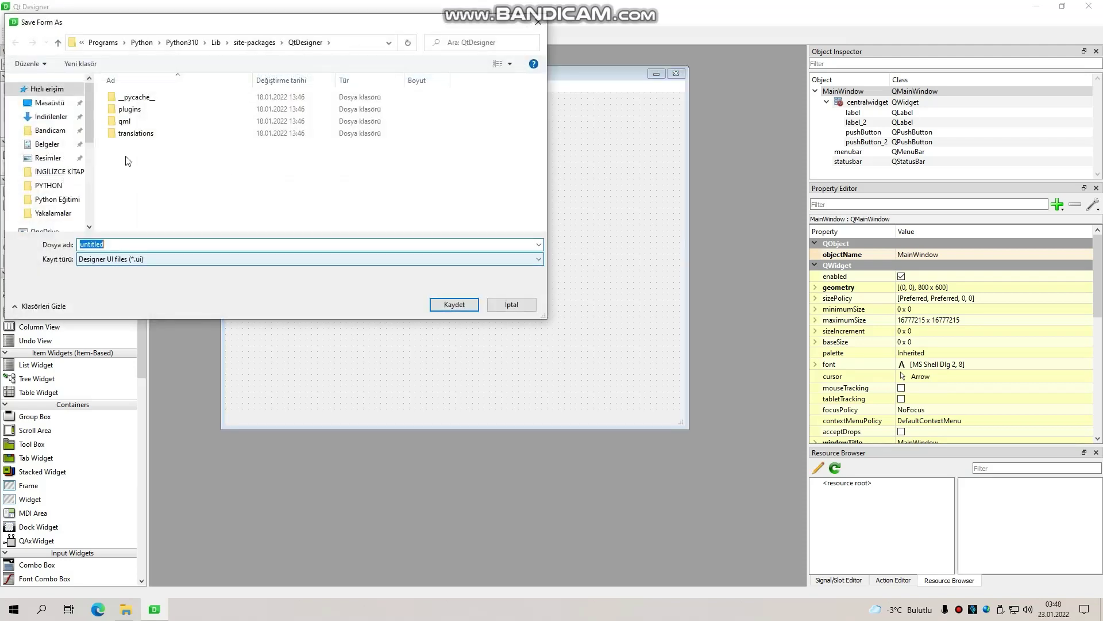
click(50, 104)
double_click(92, 244)
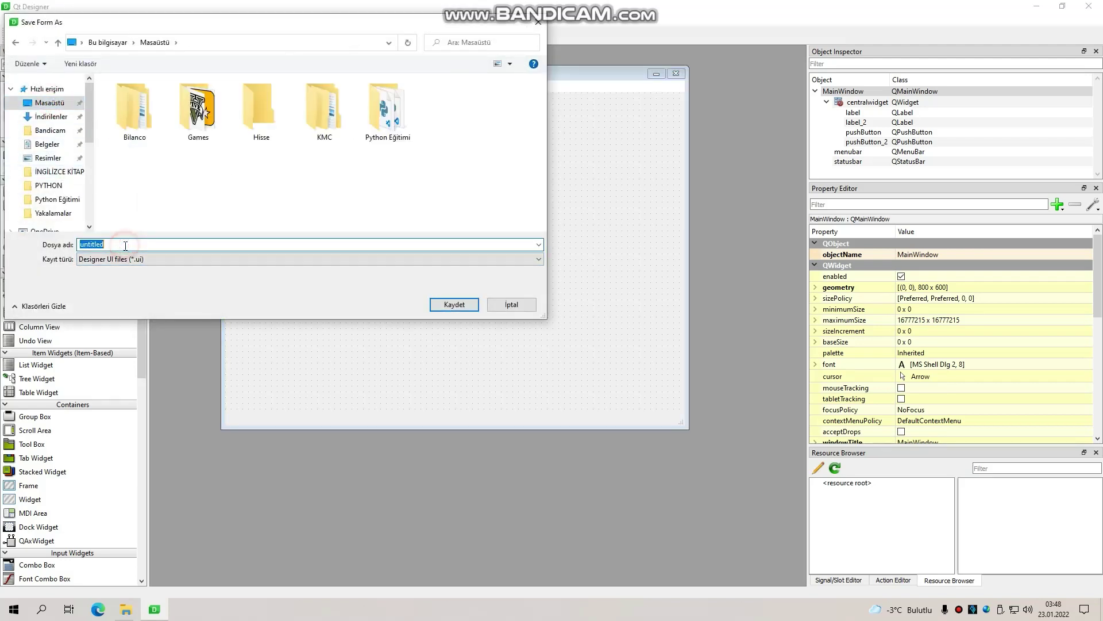
text(ornek)
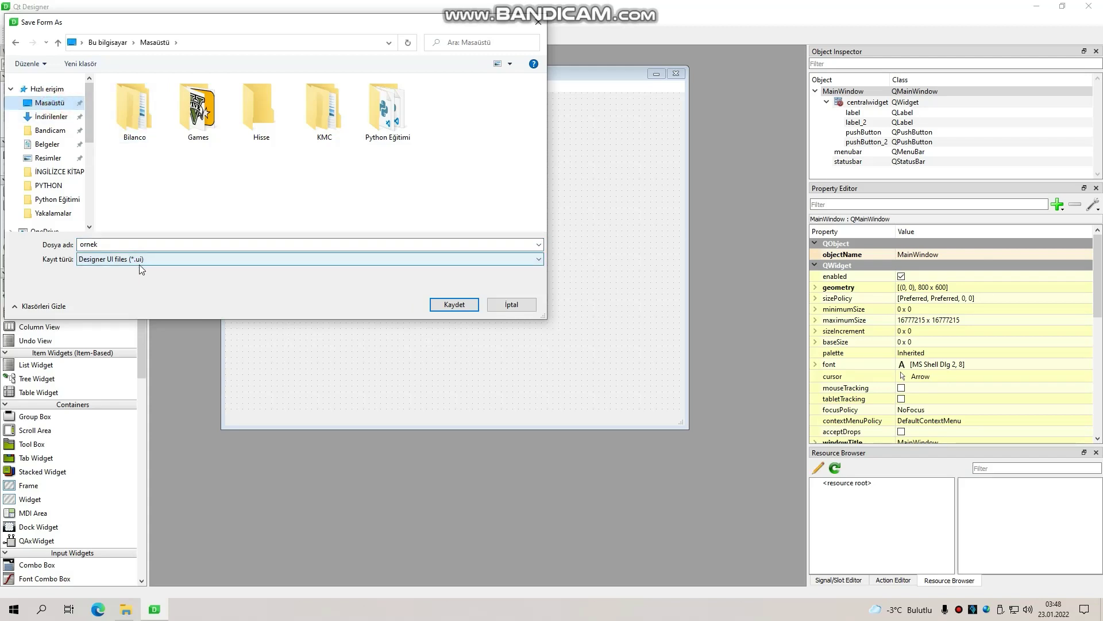
click(457, 307)
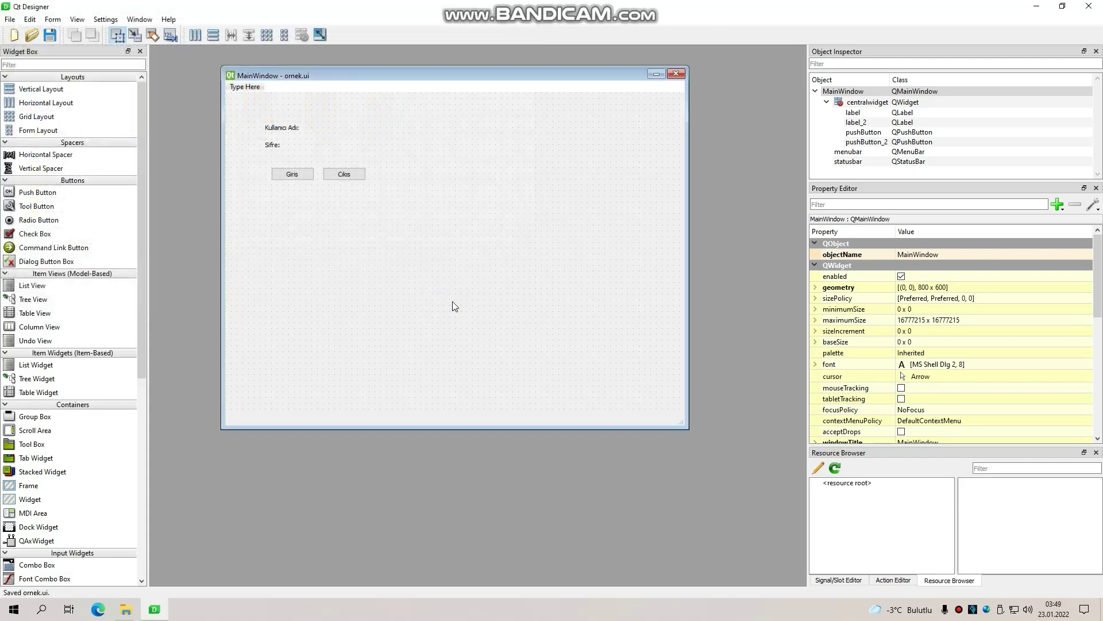
Open Visual Studio Code and clear its workspace by closing the ornek.py editor and the explorer sidebar
click(1041, 7)
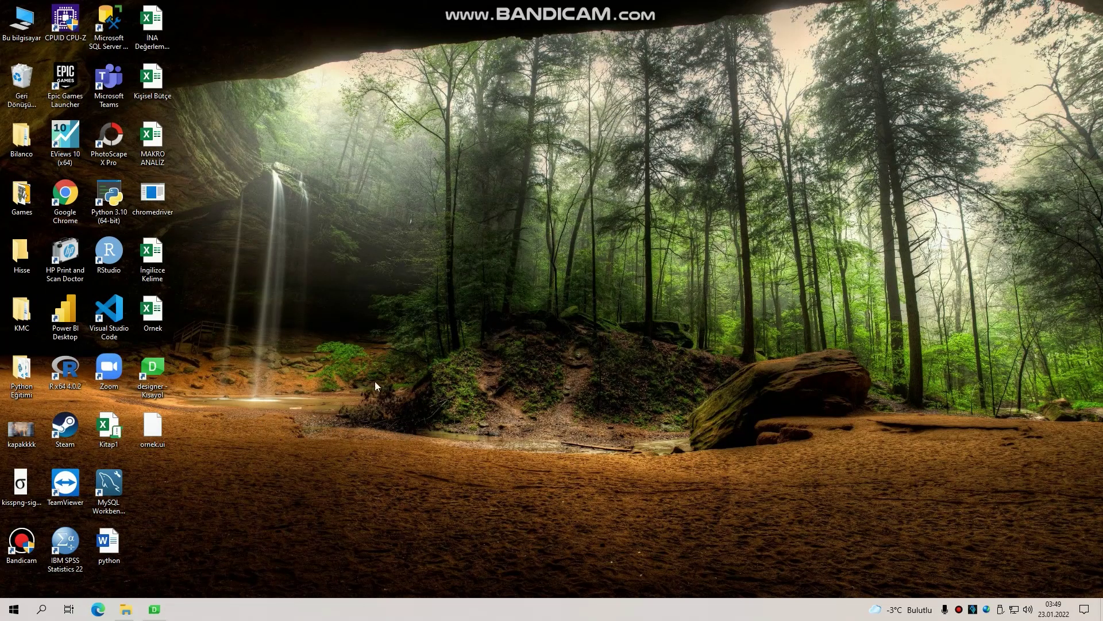
double_click(109, 313)
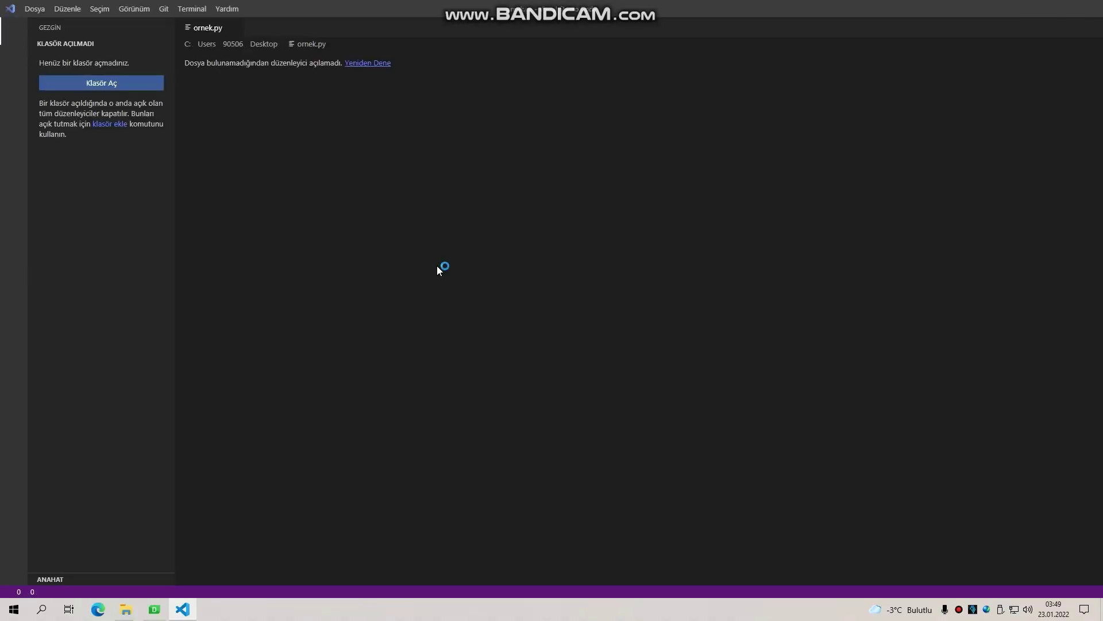
click(235, 28)
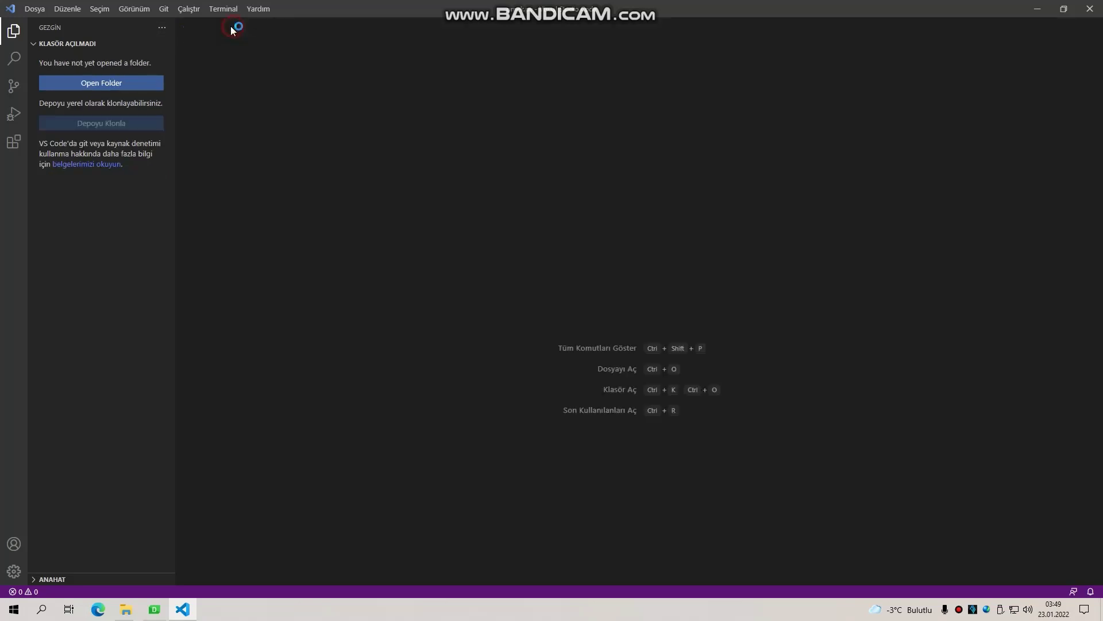
click(13, 31)
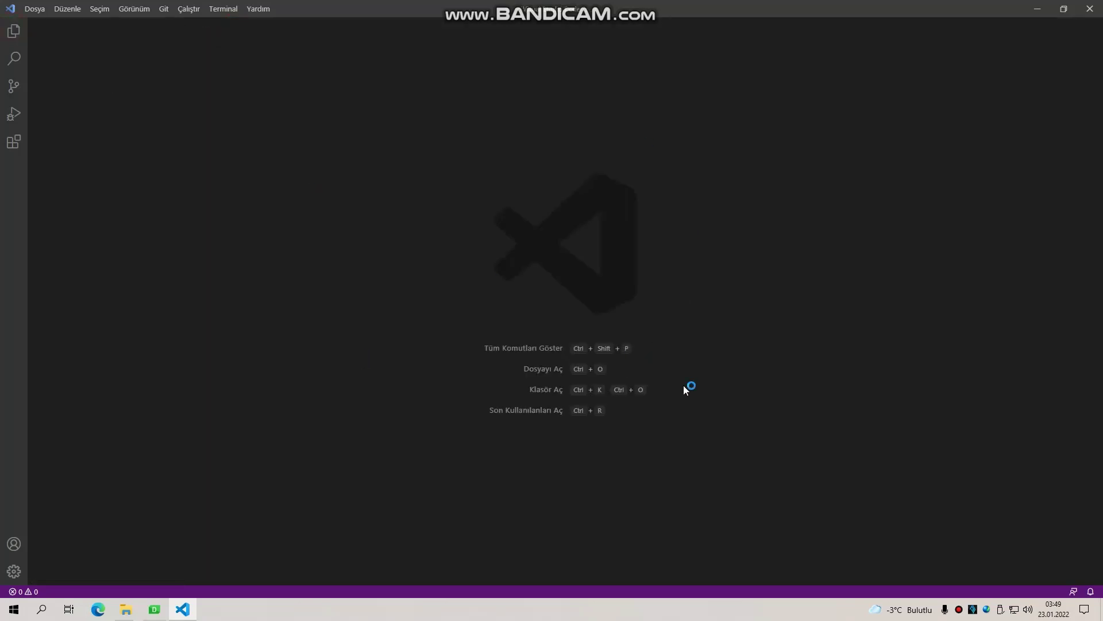
Start a new terminal and change its working directory with "cd desktop"
click(223, 9)
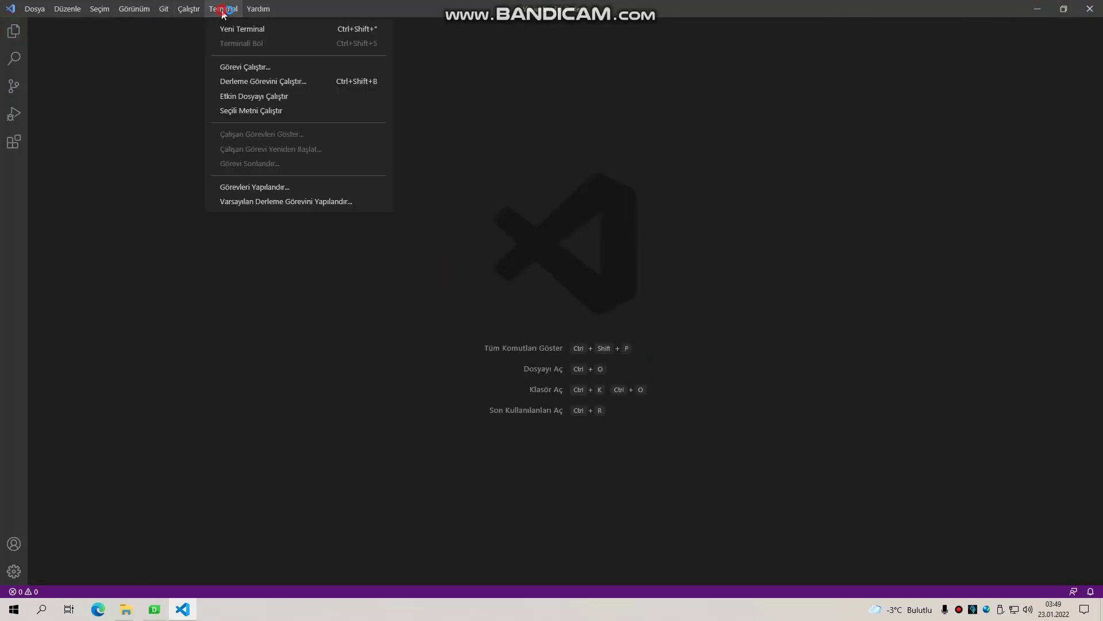
click(288, 37)
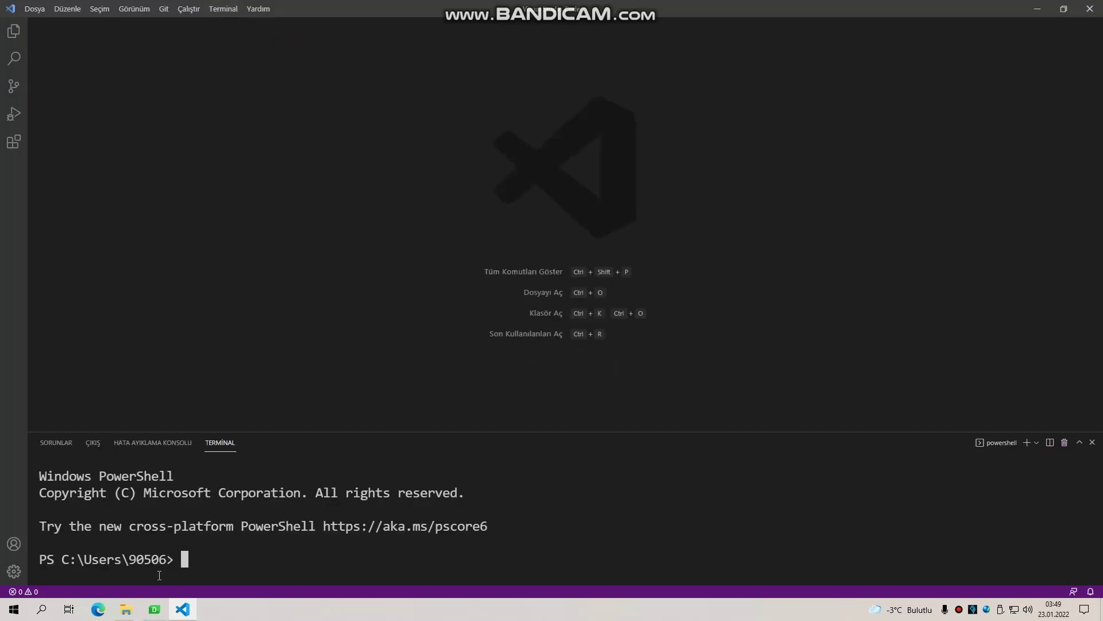
click(1041, 8)
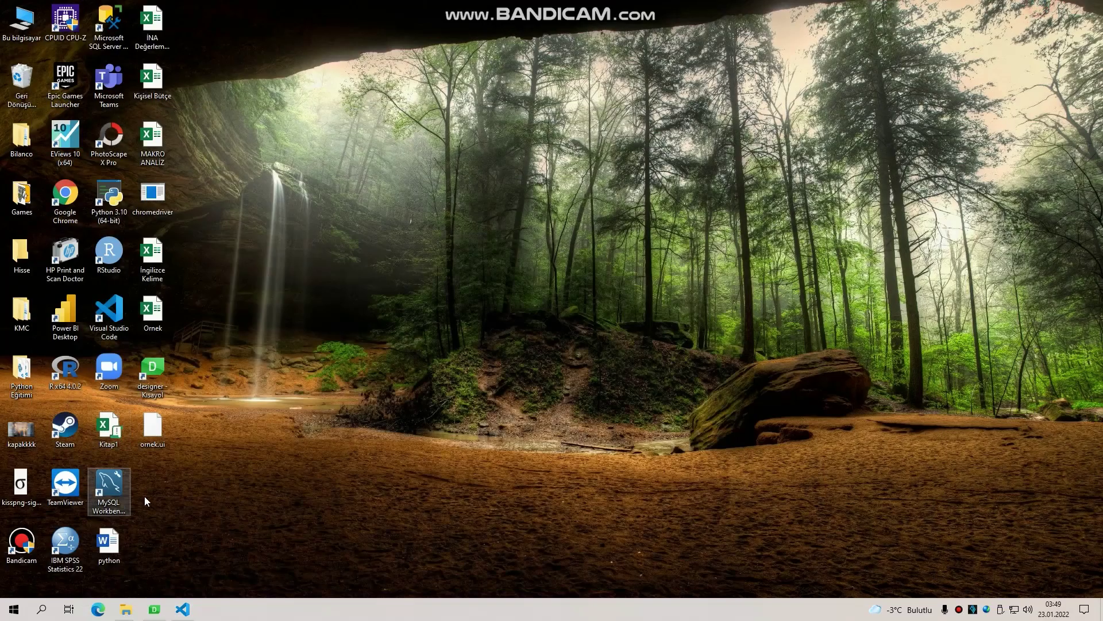
click(183, 609)
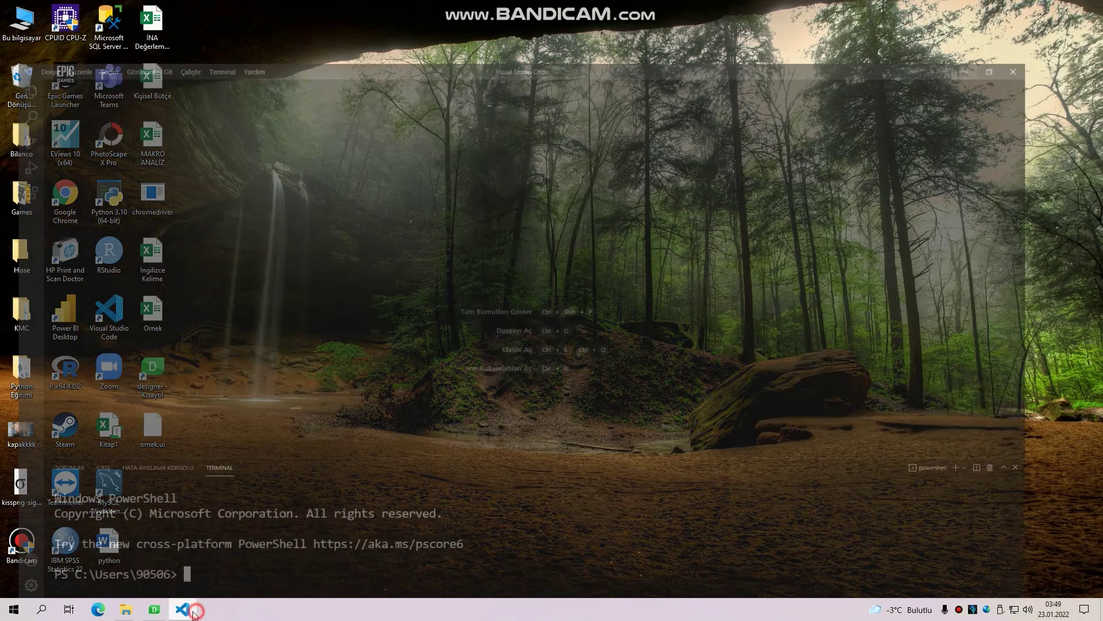
text(cd dest)
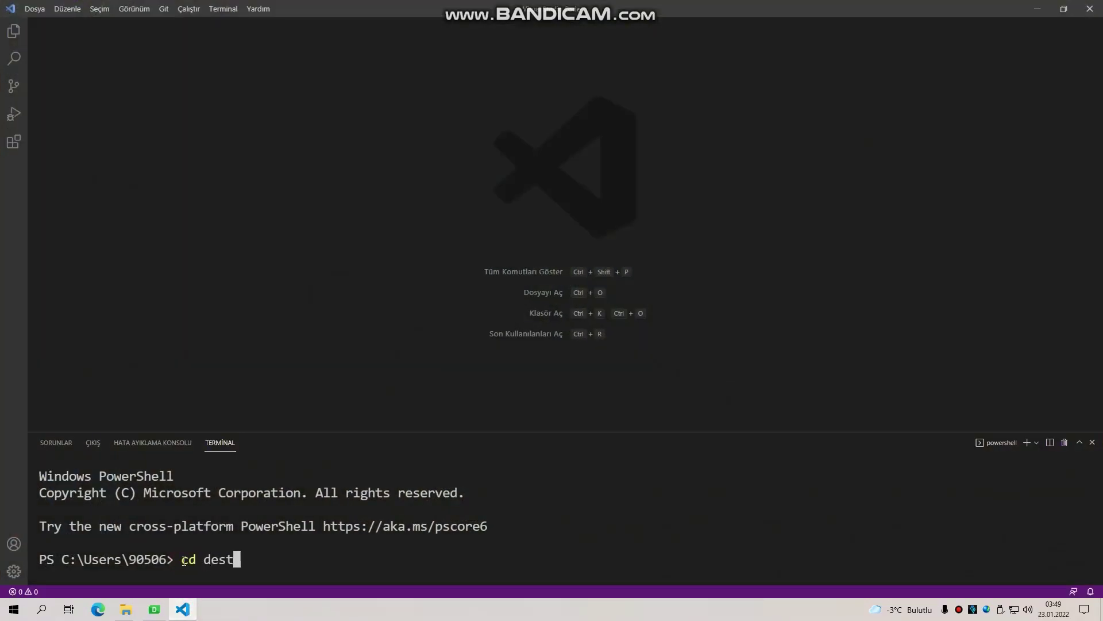
key(BackSpace)
text(ktop)
key(Return)
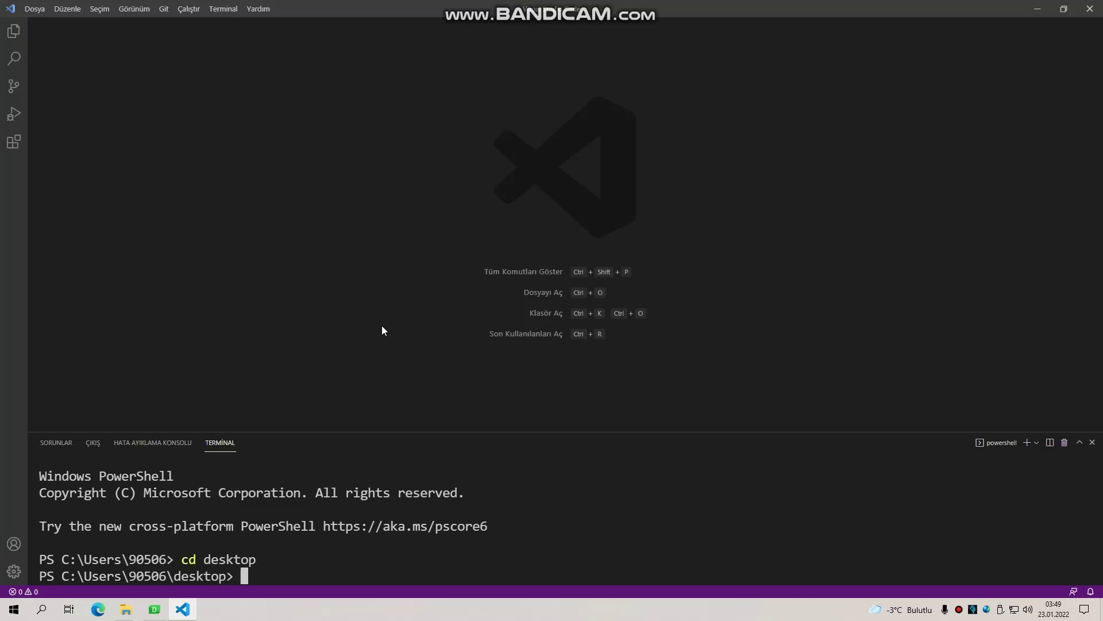
Open the ornek.ui file from the desktop in the editor
click(34, 11)
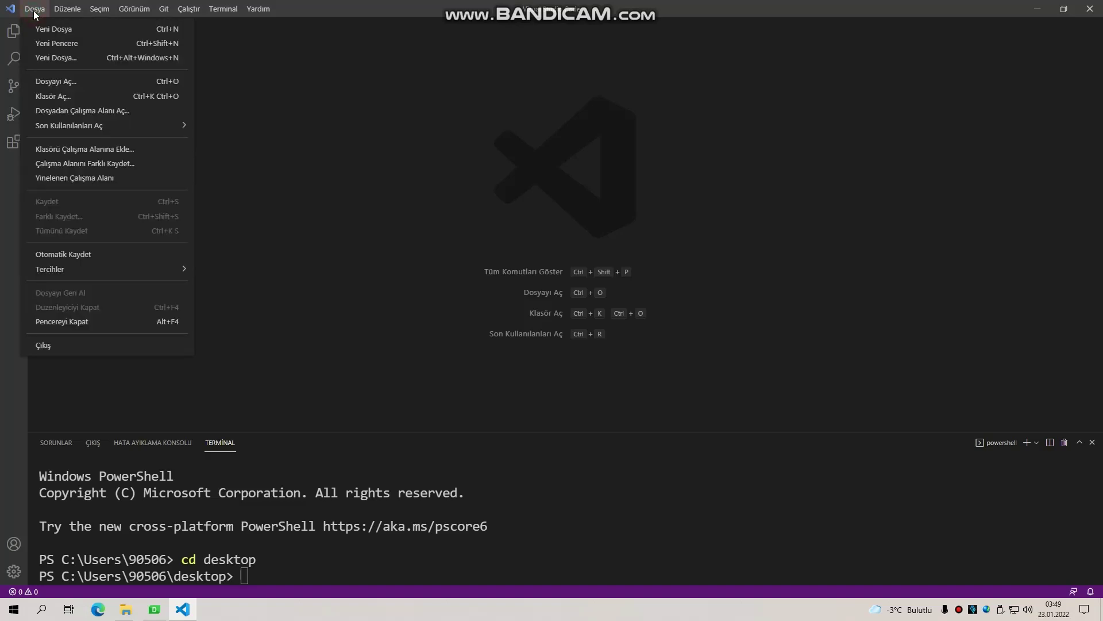
click(73, 82)
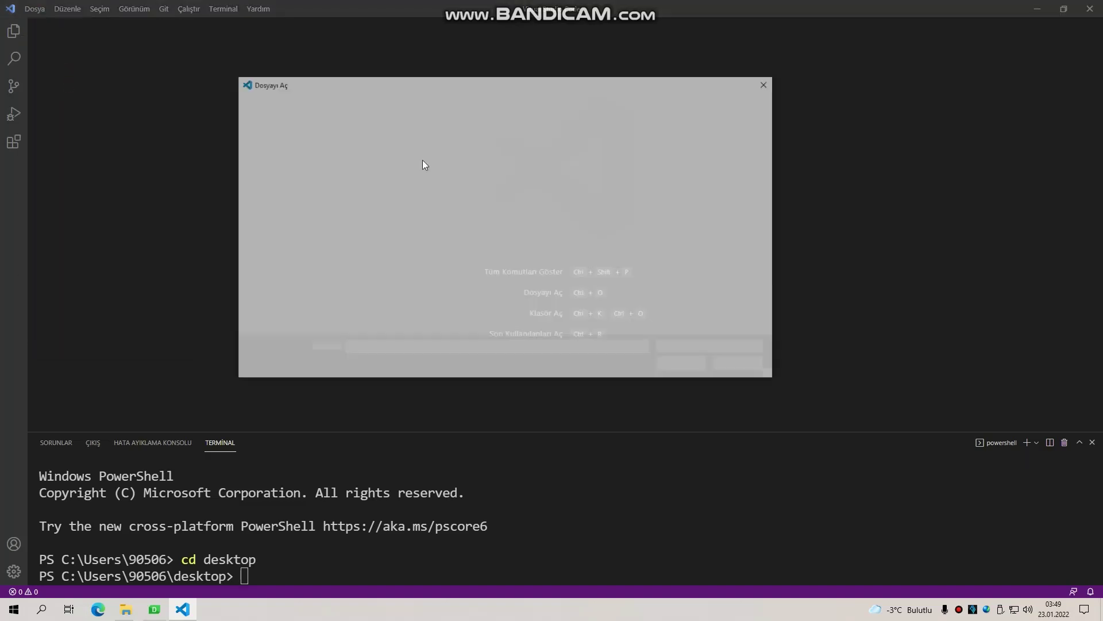
scroll(576, 234, down, 2)
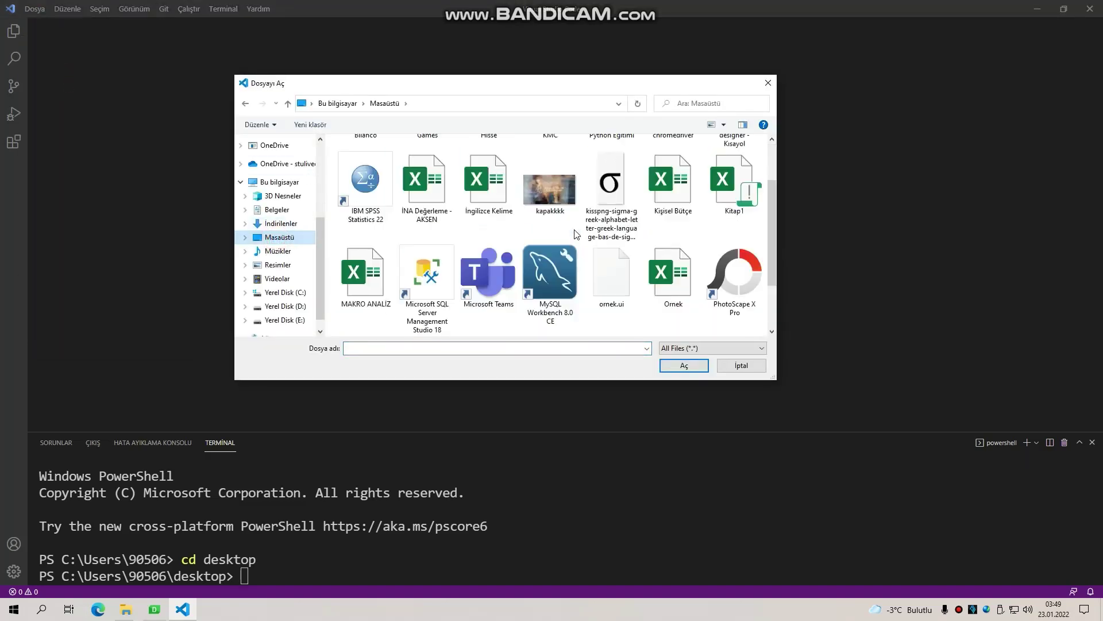
scroll(576, 234, down, 2)
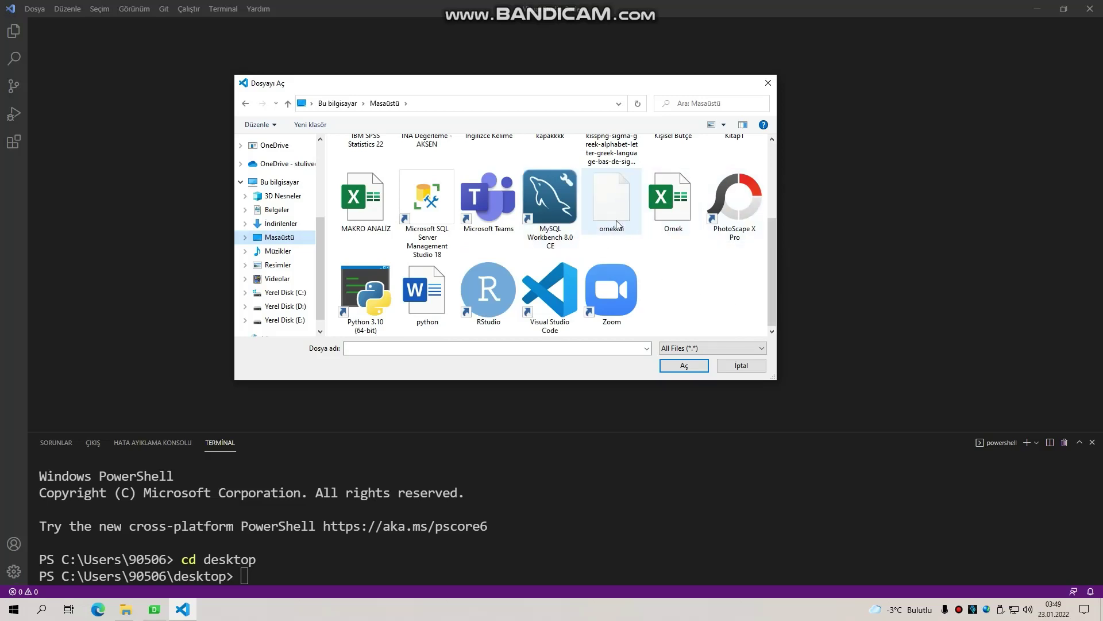
double_click(623, 203)
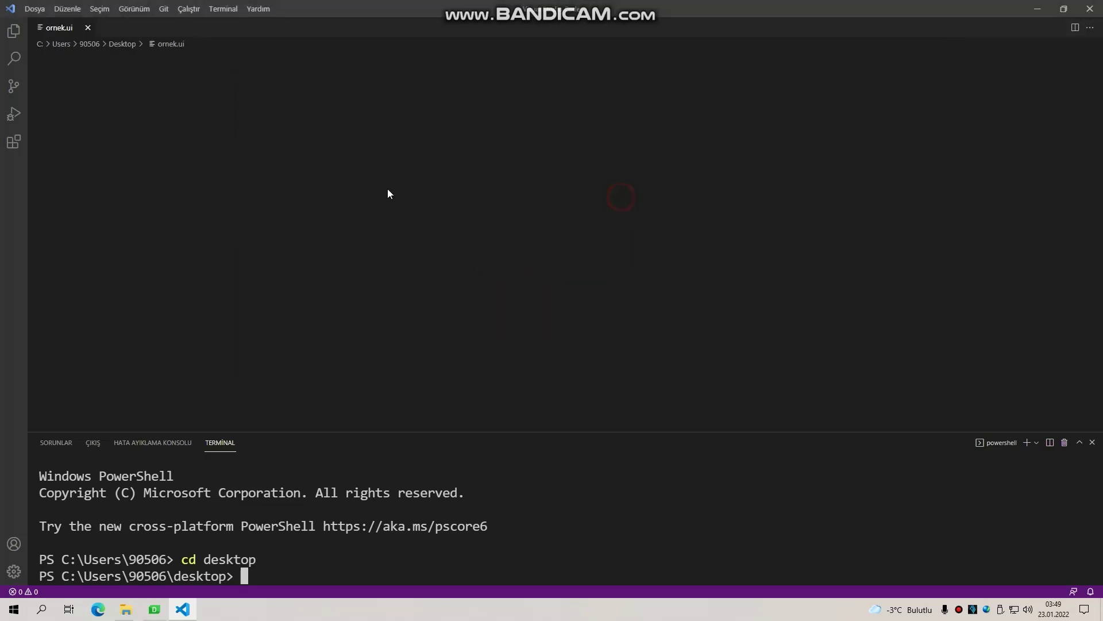
Kill the open terminal and read through the XML markup of ornek.ui from start to end
click(1065, 444)
click(1085, 543)
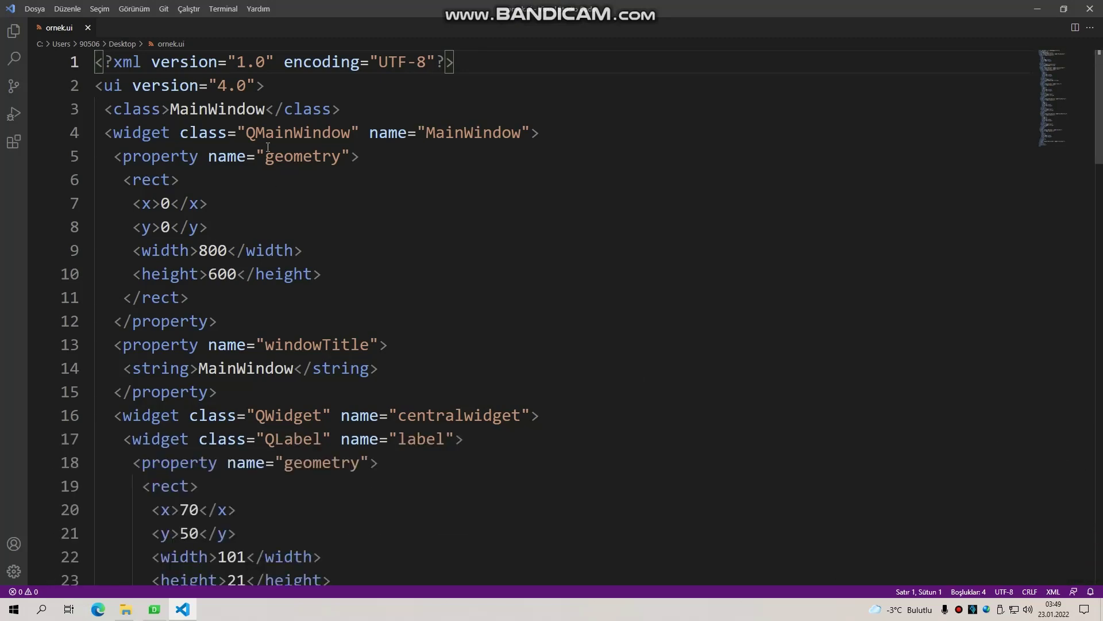
scroll(267, 147, down, 20)
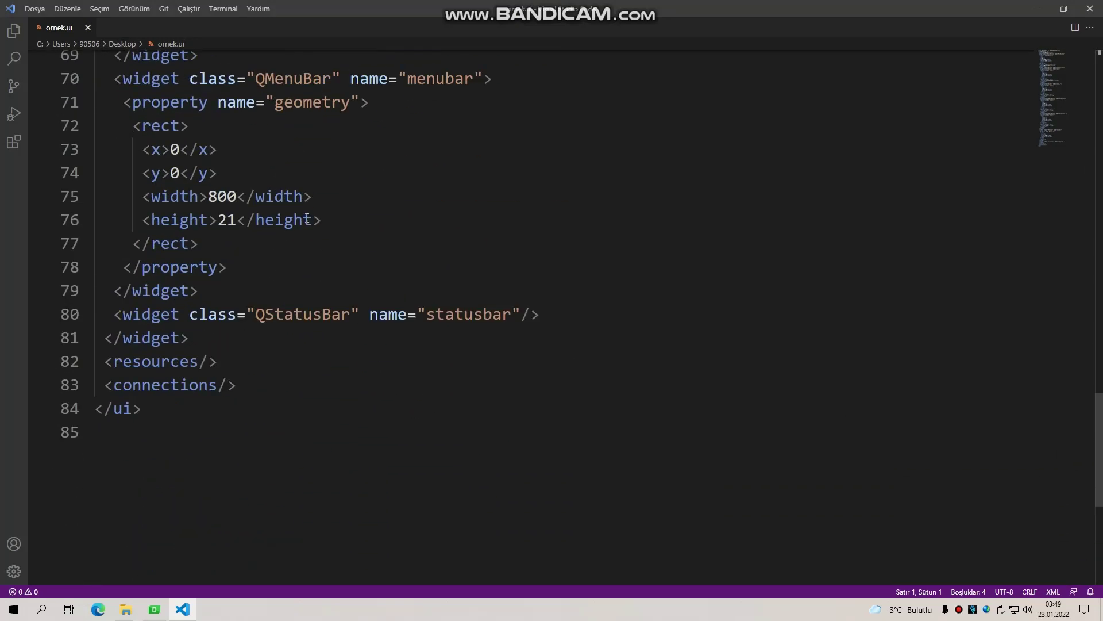
scroll(307, 219, down, 5)
scroll(308, 212, up, 18)
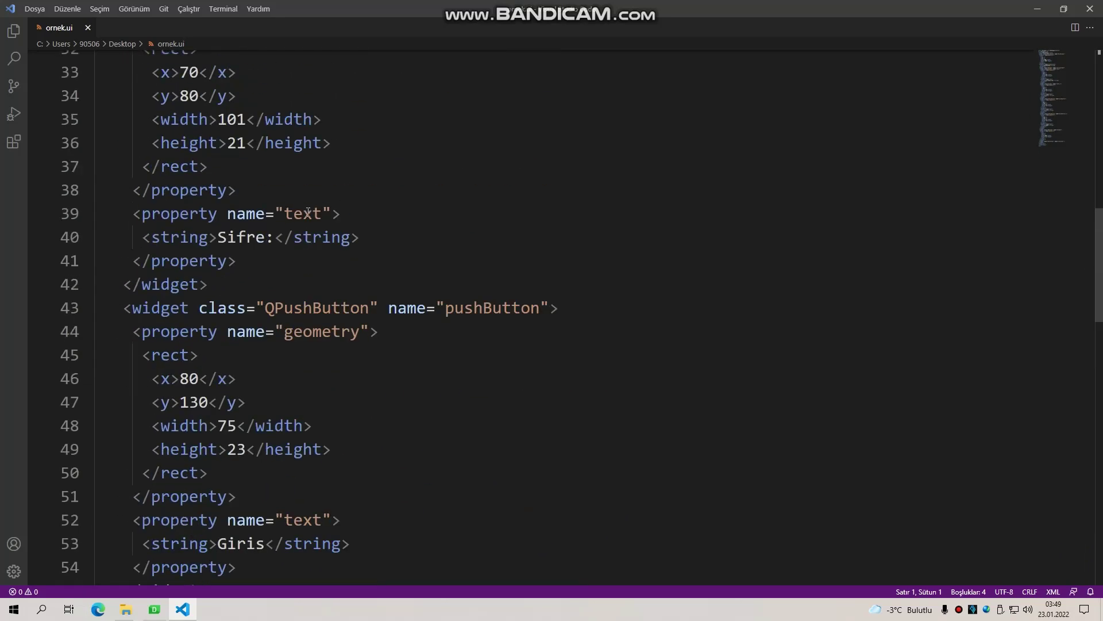
scroll(308, 212, up, 11)
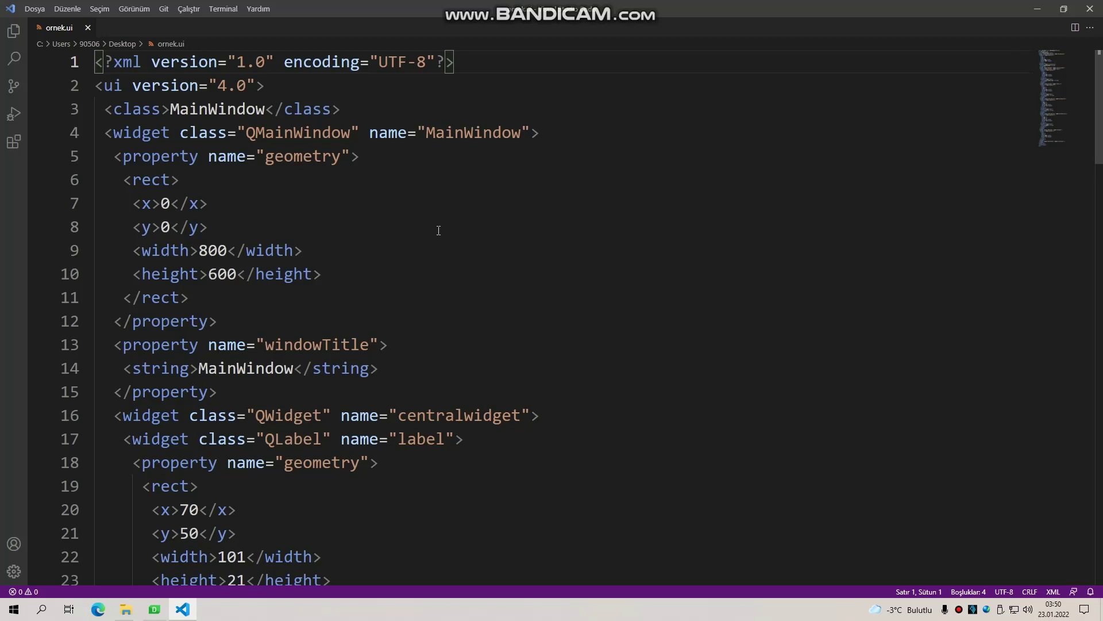
Start a new terminal and change its working directory to the desktop with "cd desktop"
click(223, 9)
click(239, 30)
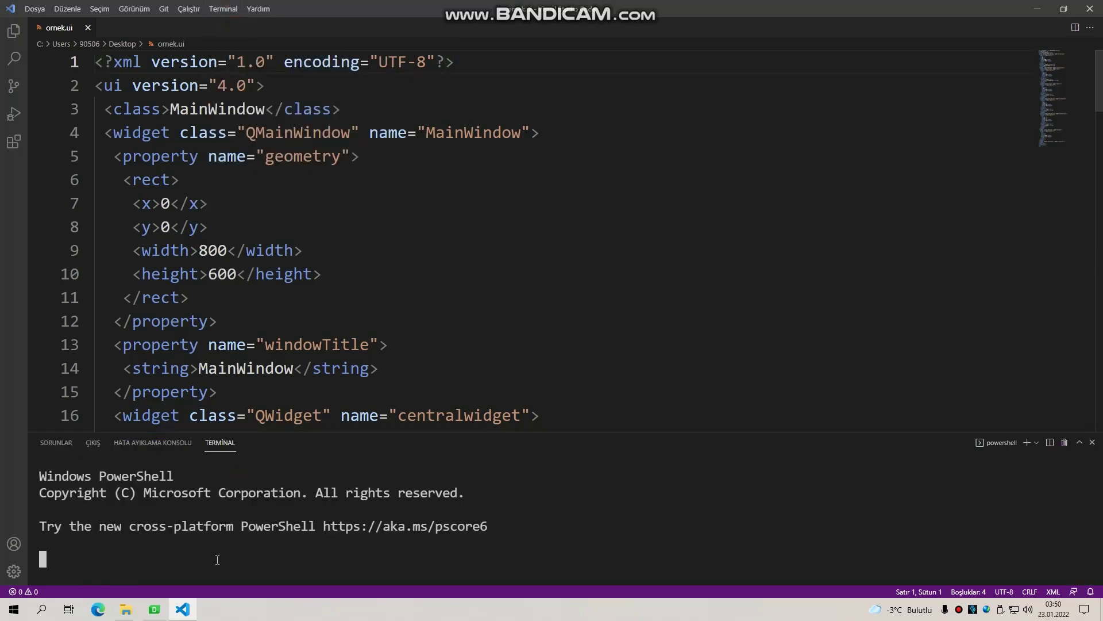
text(cd)
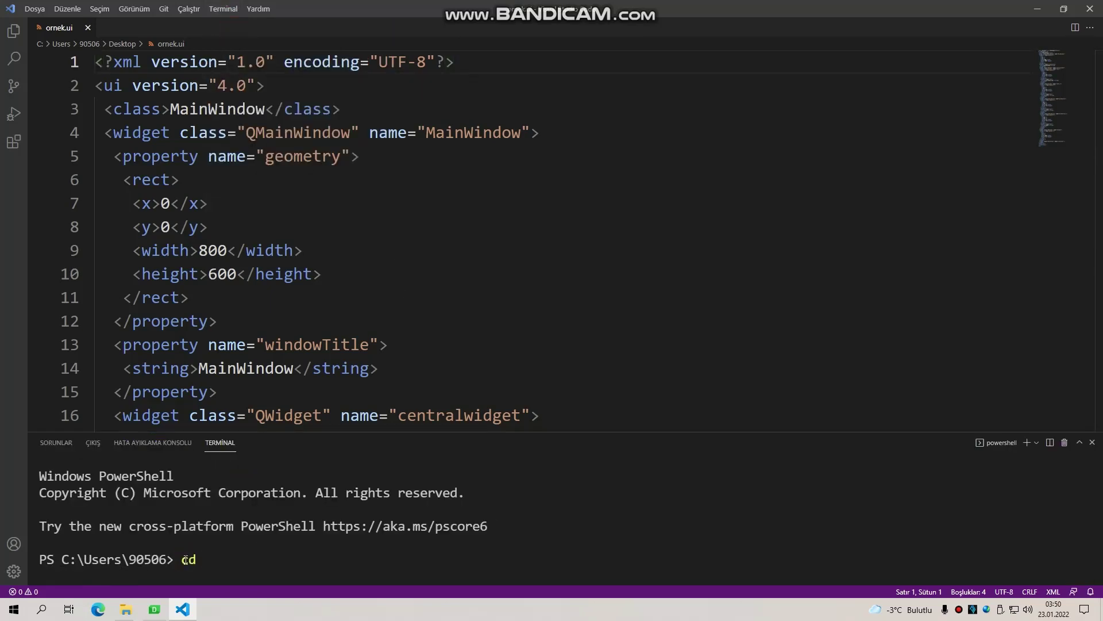
text( desktop)
key(Return)
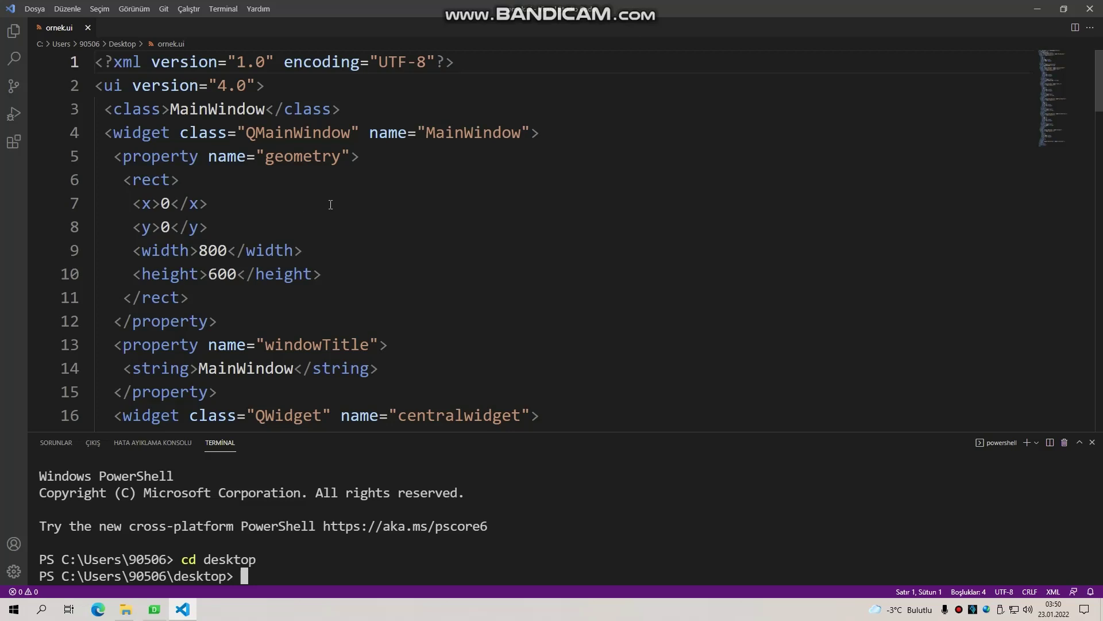
Convert the Designer form to Python code by running "pyuic5 ornek.ui -o ornek.py" in the terminal
scroll(333, 205, down, 1)
scroll(343, 205, up, 1)
text(p)
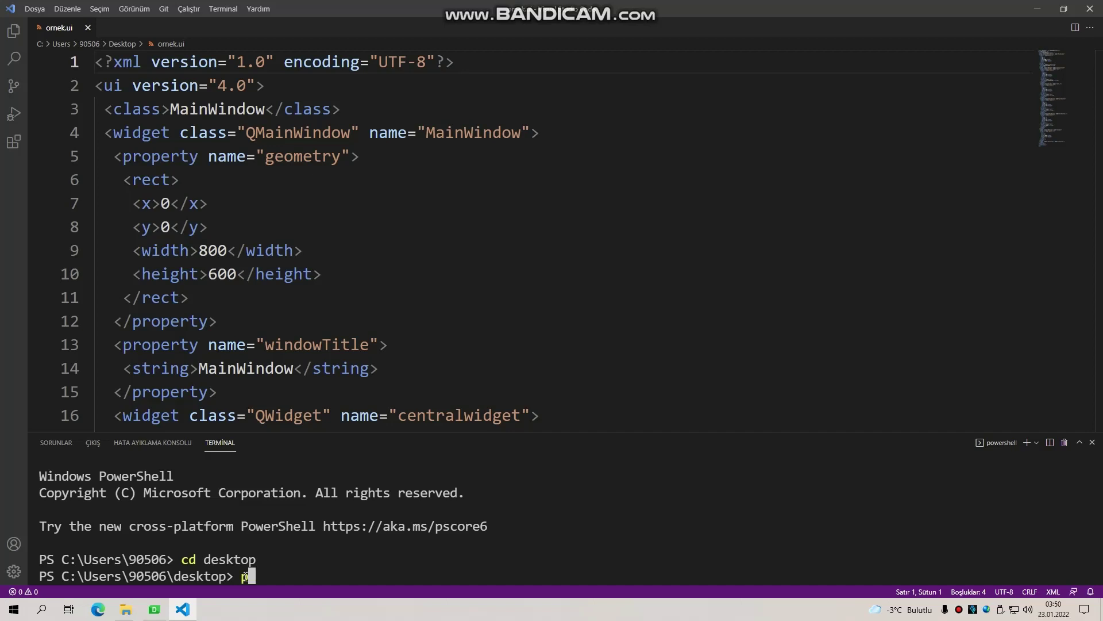
text(yuic5 ornek)
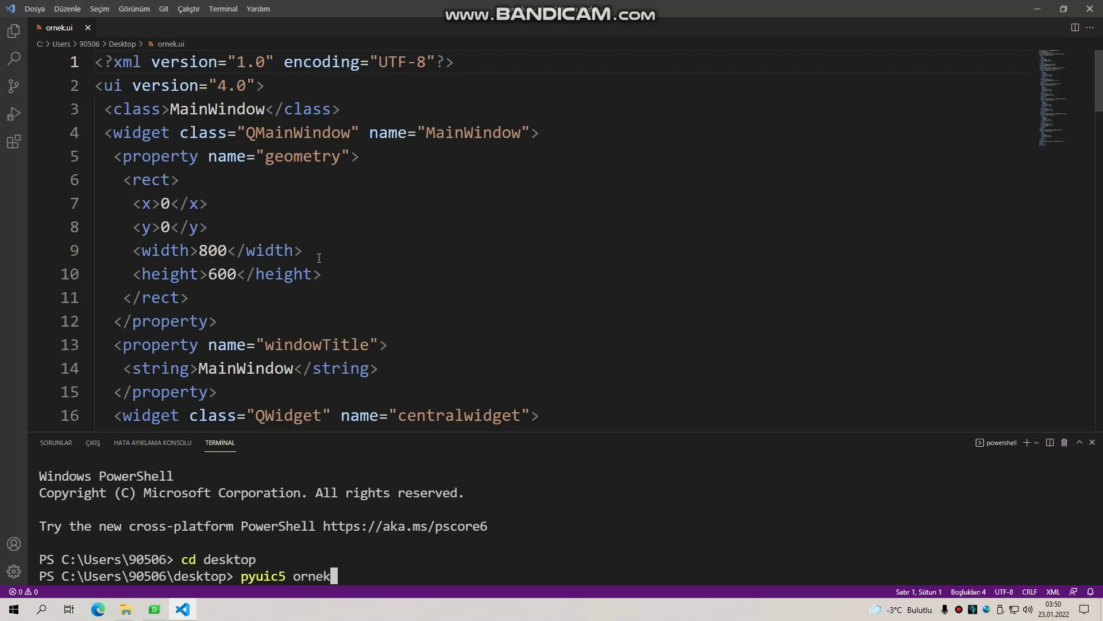
text(.ui -o ornek.py)
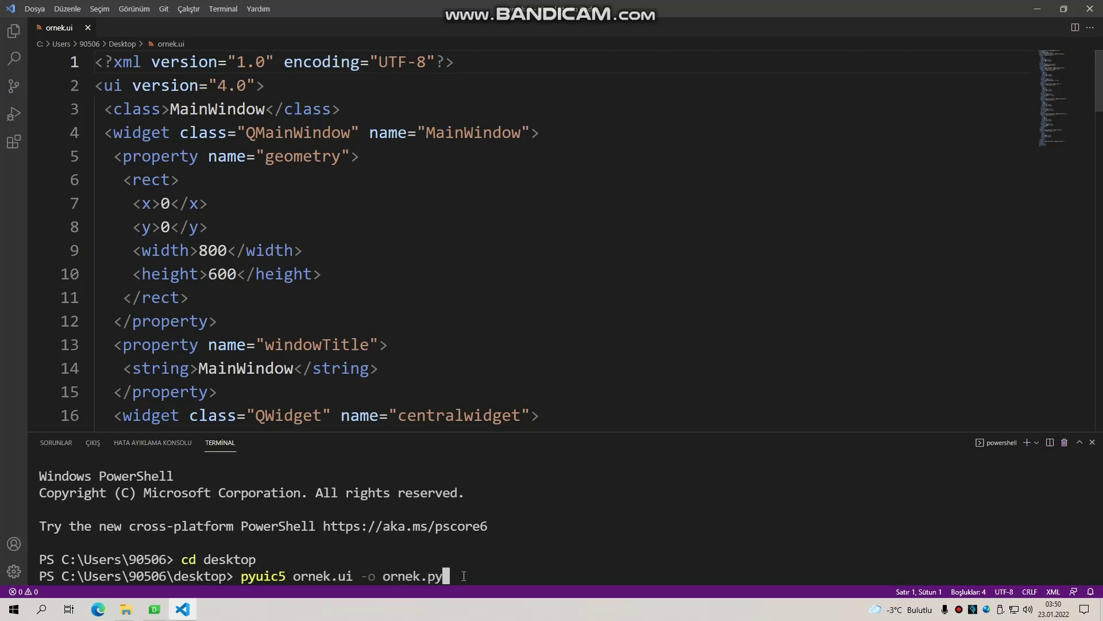
key(Return)
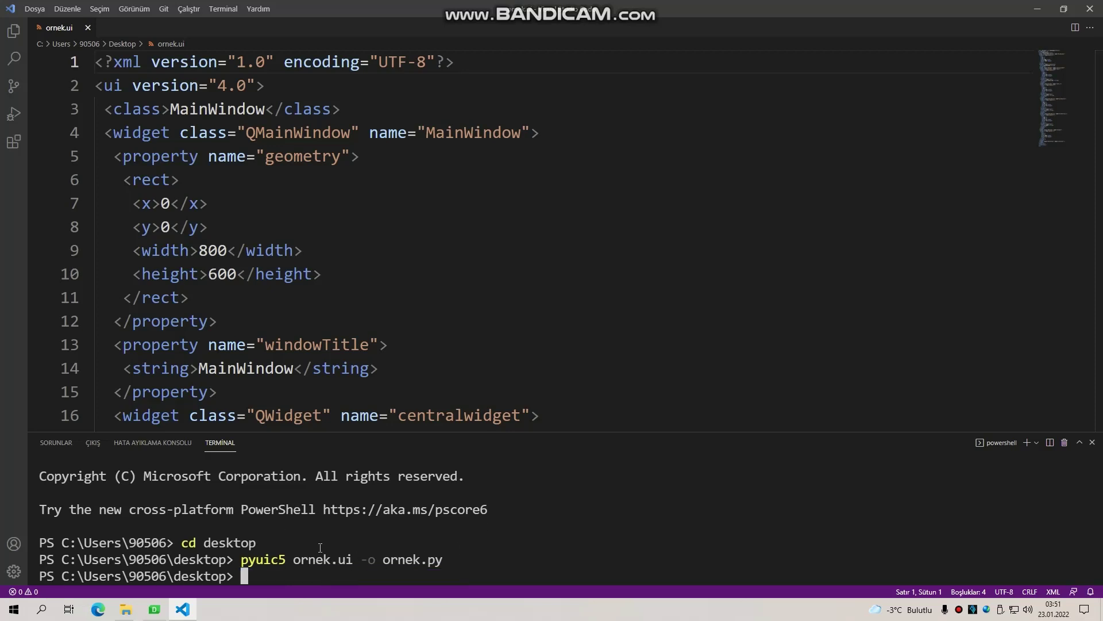
Check the desktop for the generated ornek Python file, and look over the Qt Designer form and the ornek.ui markup
click(1037, 9)
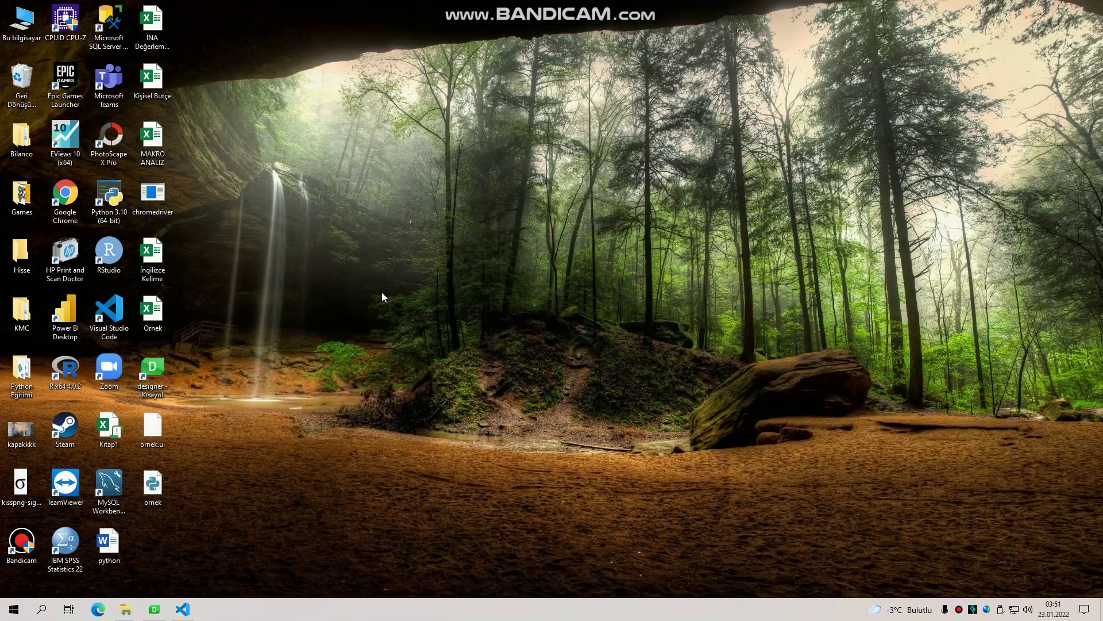
click(152, 489)
click(224, 478)
double_click(164, 491)
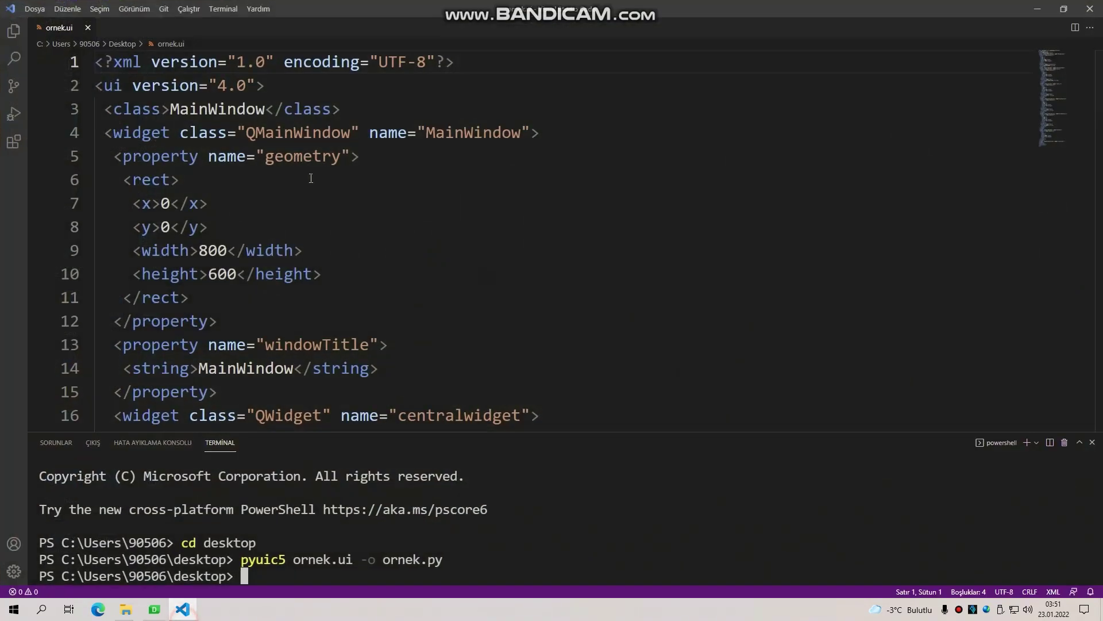
scroll(236, 193, down, 1)
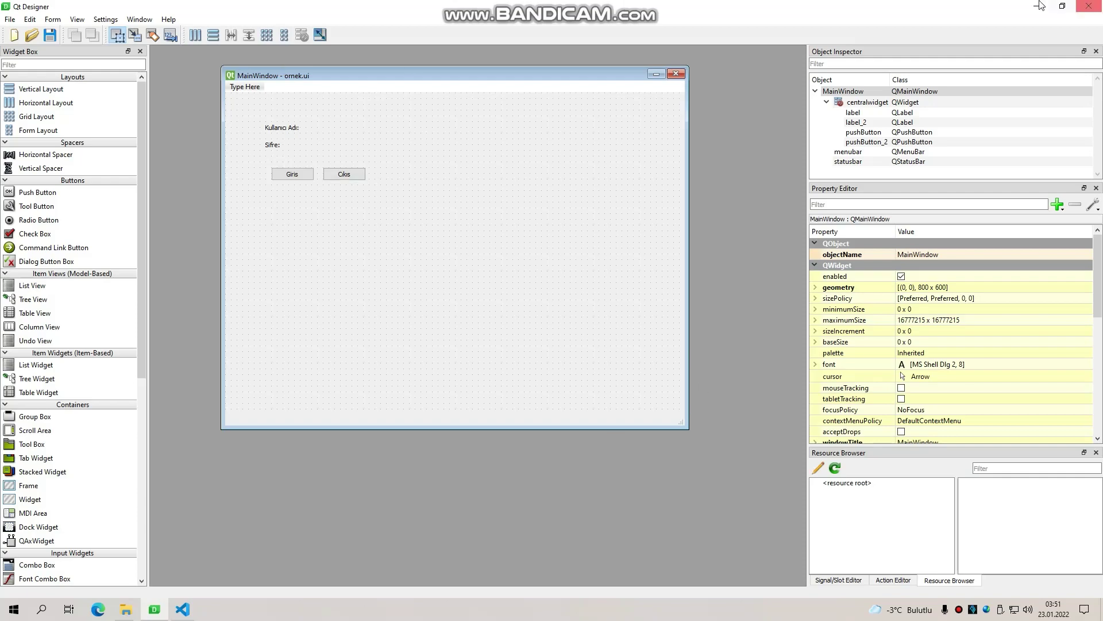
click(1032, 8)
scroll(255, 237, down, 2)
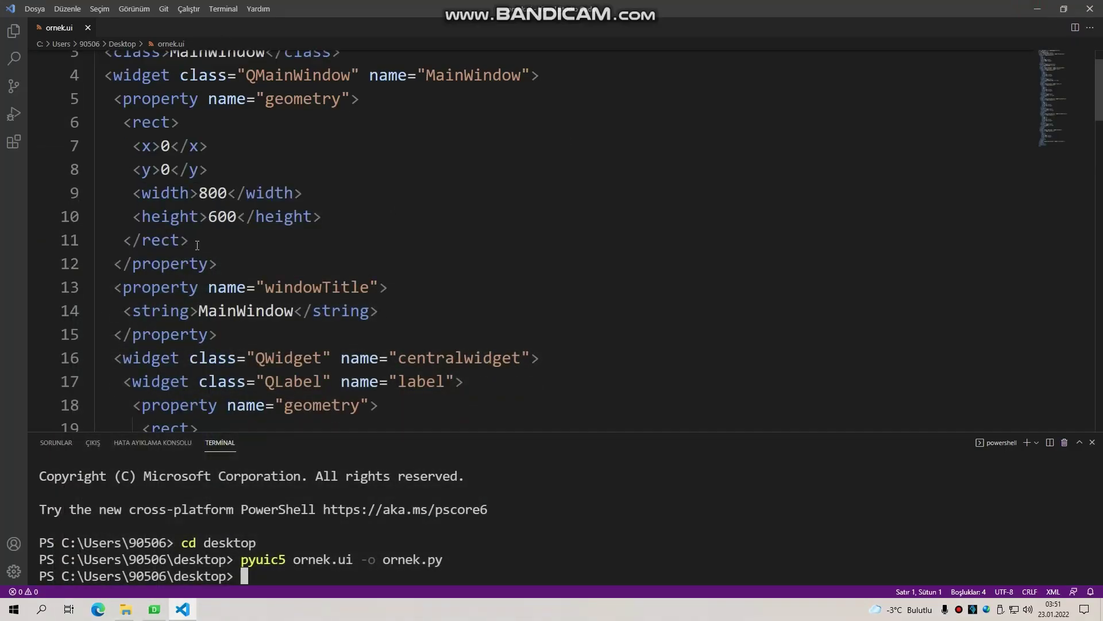
scroll(255, 237, down, 1)
scroll(259, 241, up, 2)
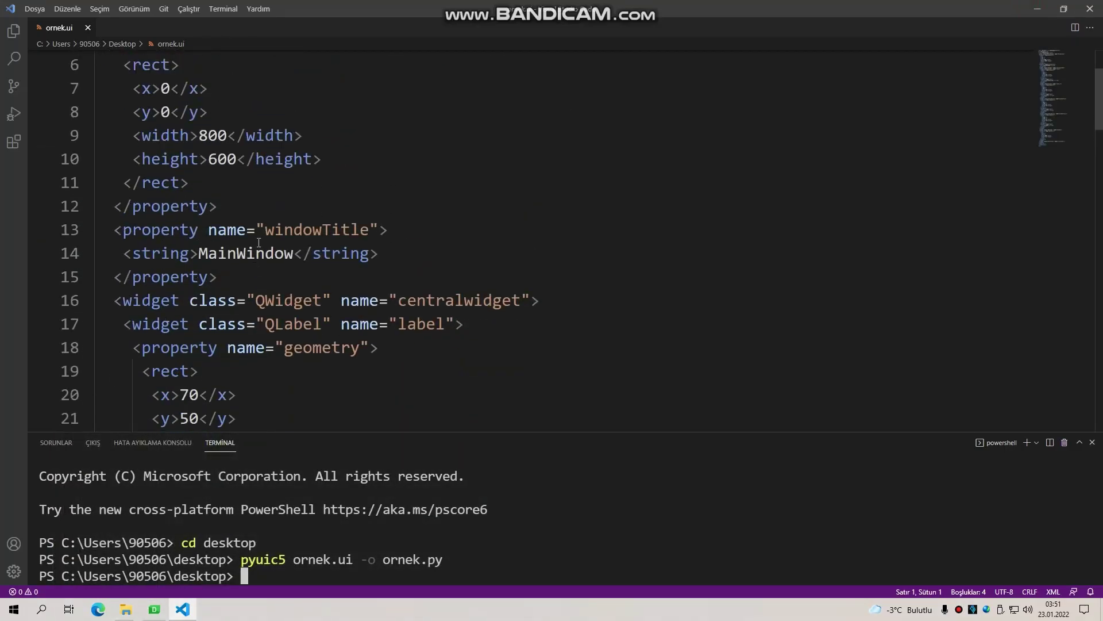
scroll(259, 242, up, 2)
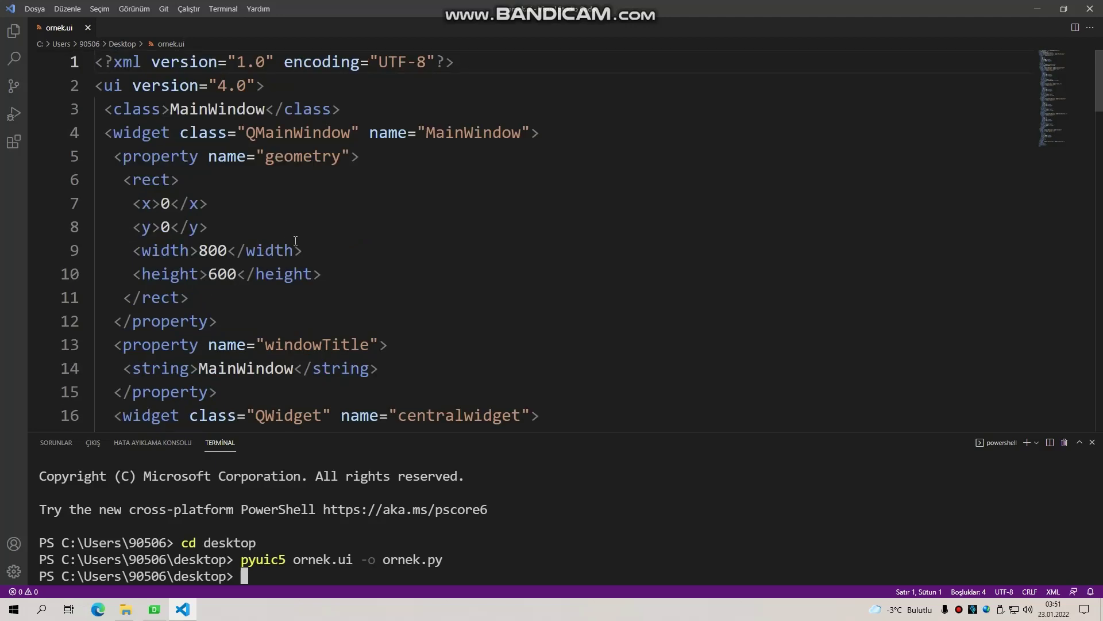
Open the generated ornek.py file from the desktop in Visual Studio Code and kill the terminal
click(1038, 8)
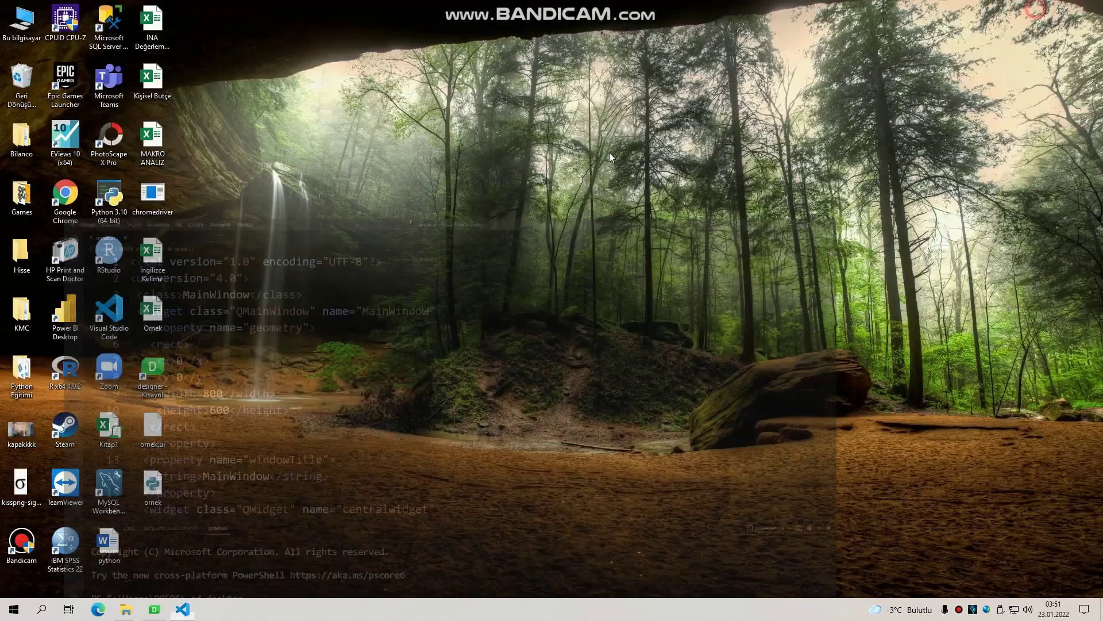
click(164, 485)
double_click(164, 486)
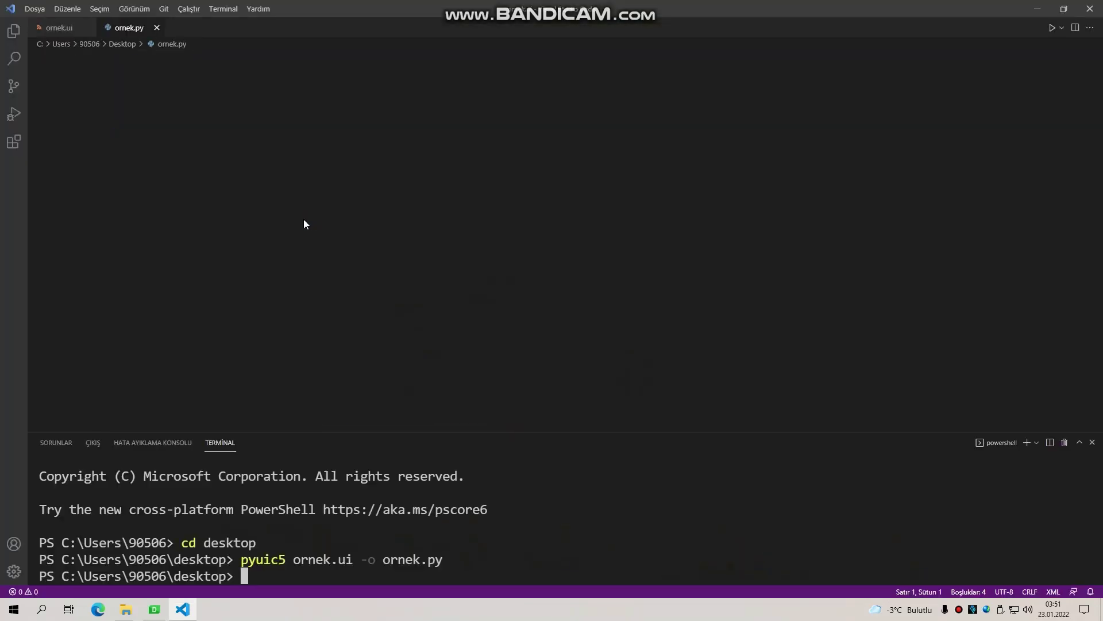
click(1065, 442)
Examine the setupUi code in ornek.py and compare it with the MainWindow form and its objects in Qt Designer
scroll(494, 328, down, 2)
scroll(494, 327, down, 2)
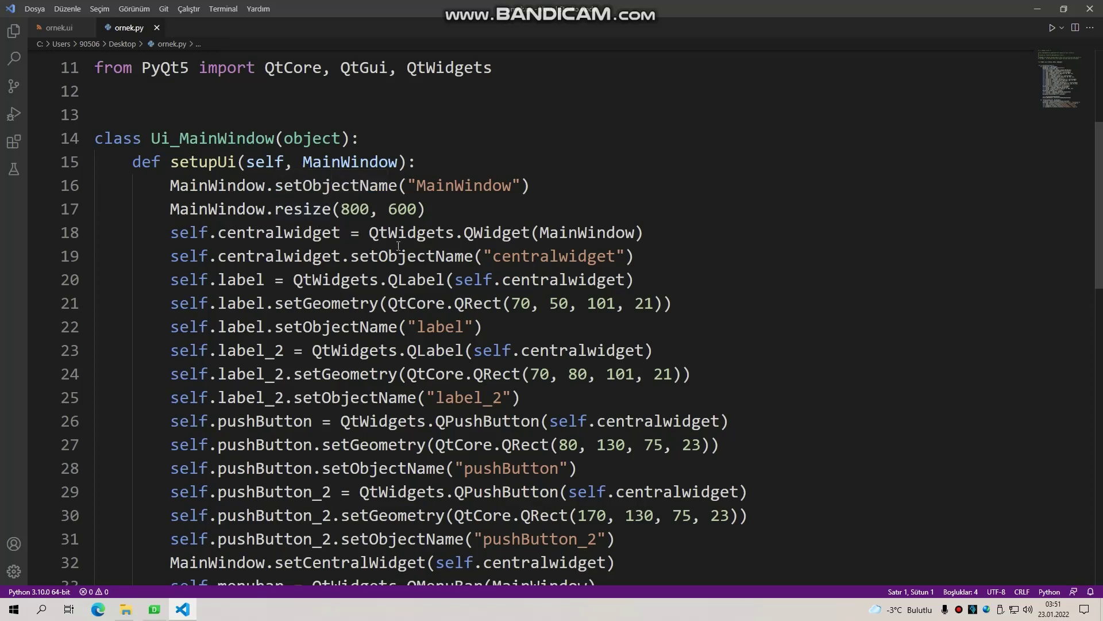
scroll(200, 307, down, 1)
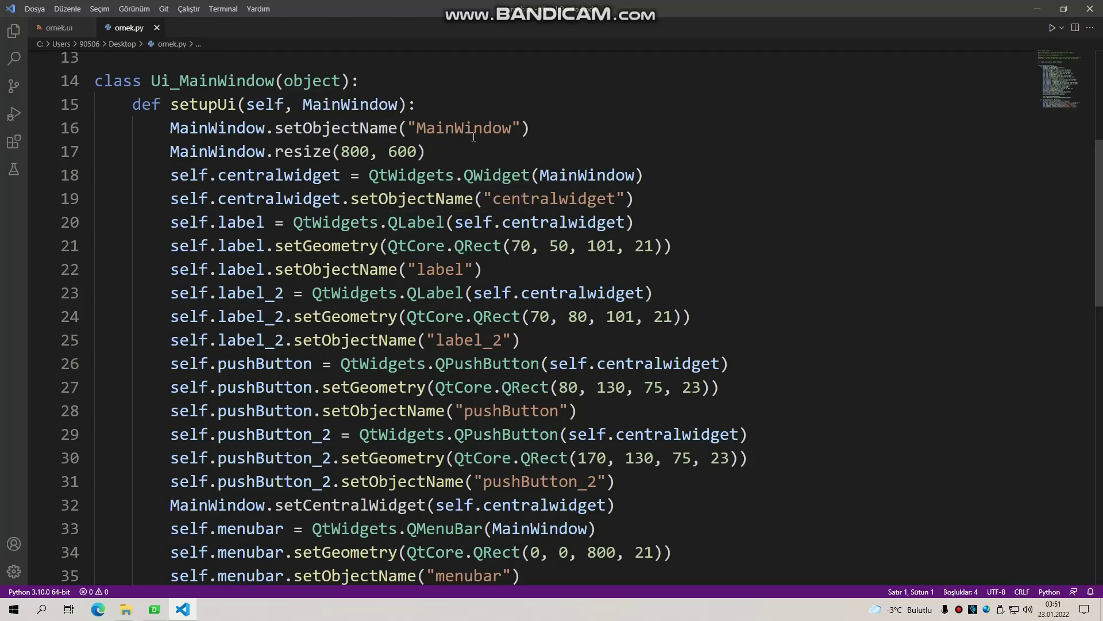
key(alt+Tab)
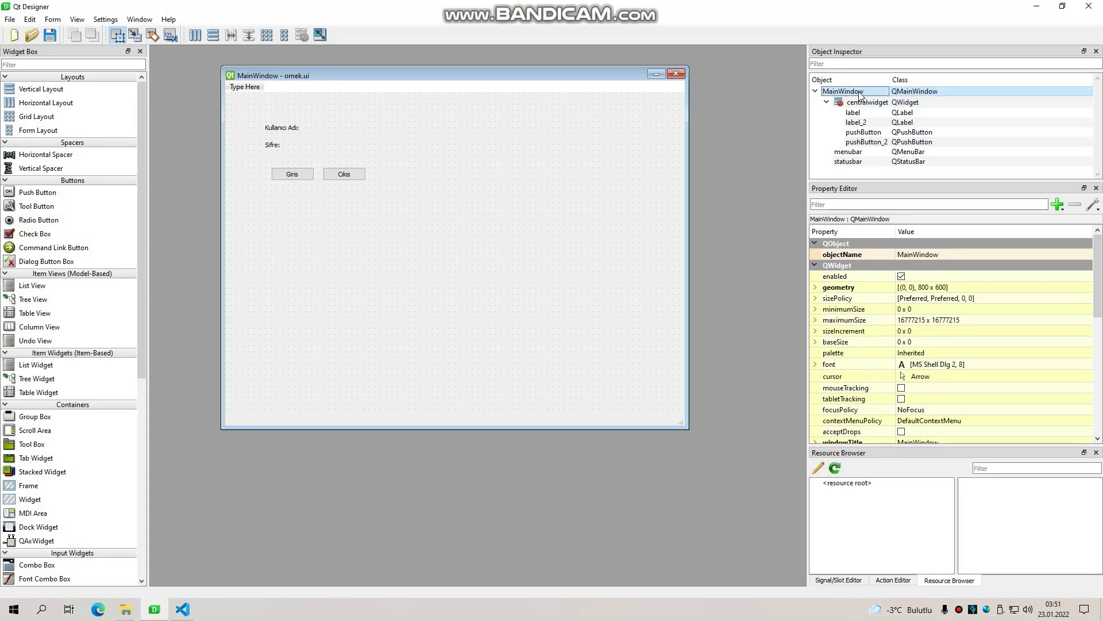
click(182, 609)
scroll(383, 165, down, 3)
scroll(437, 300, up, 4)
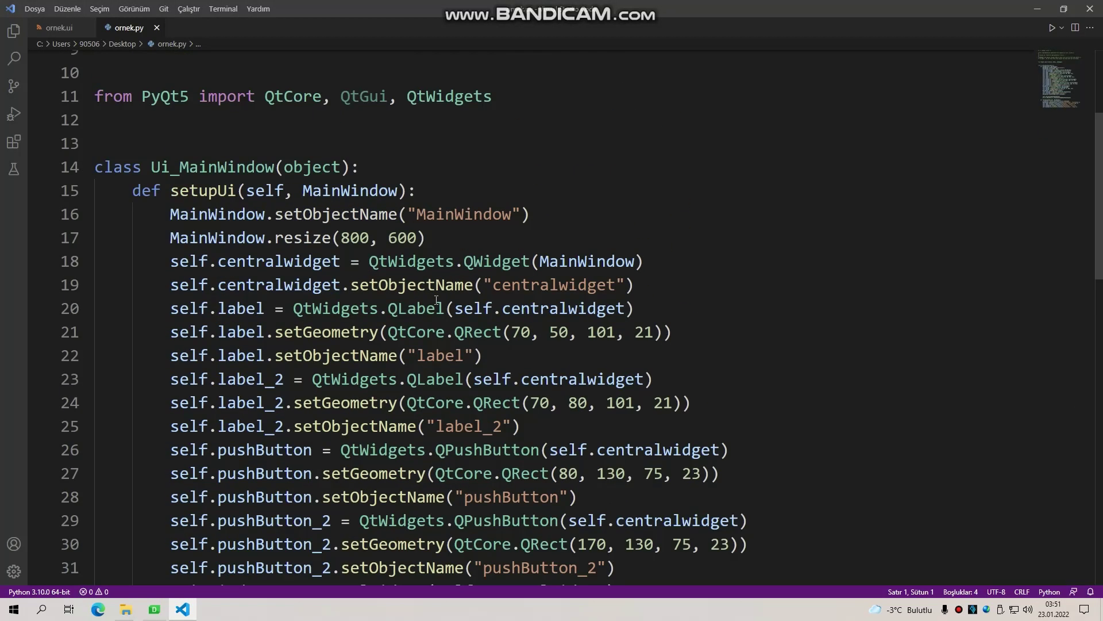
click(164, 613)
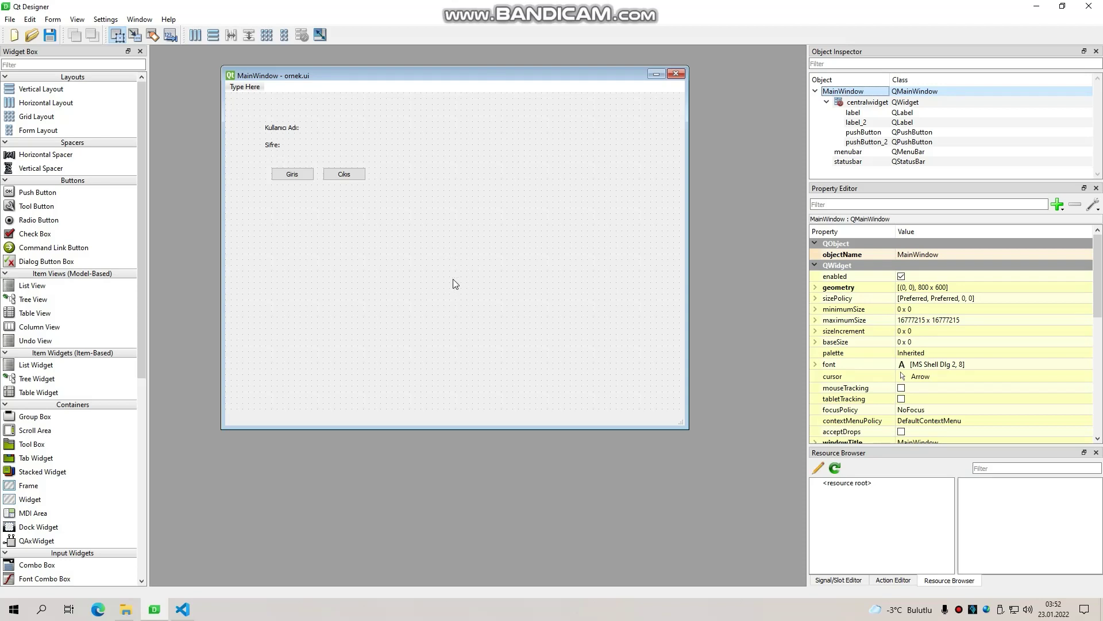
click(182, 609)
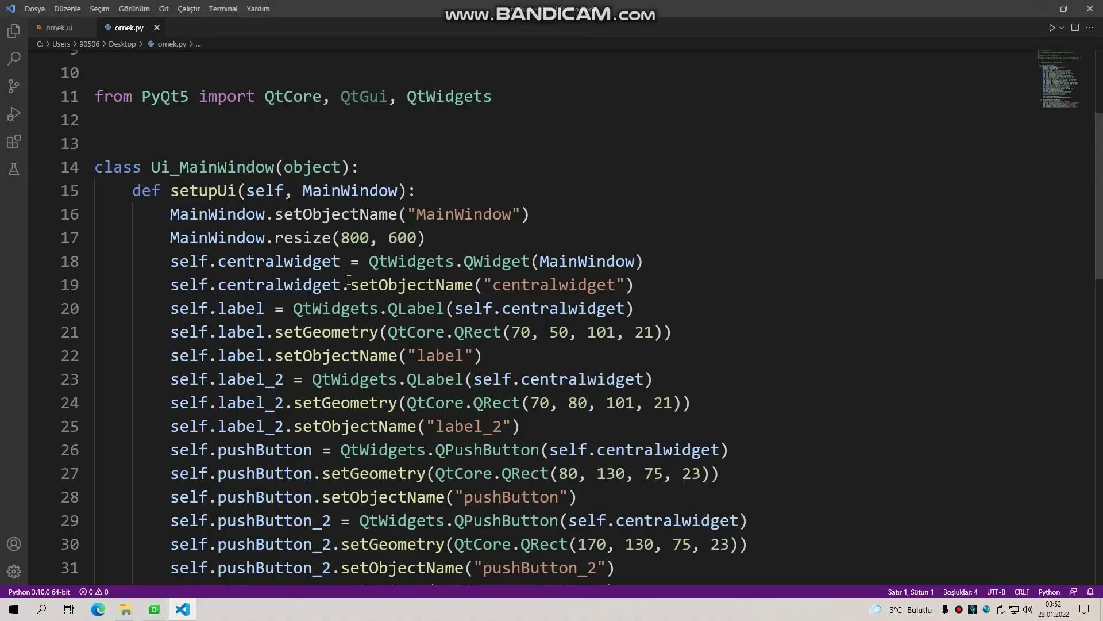
scroll(349, 280, down, 5)
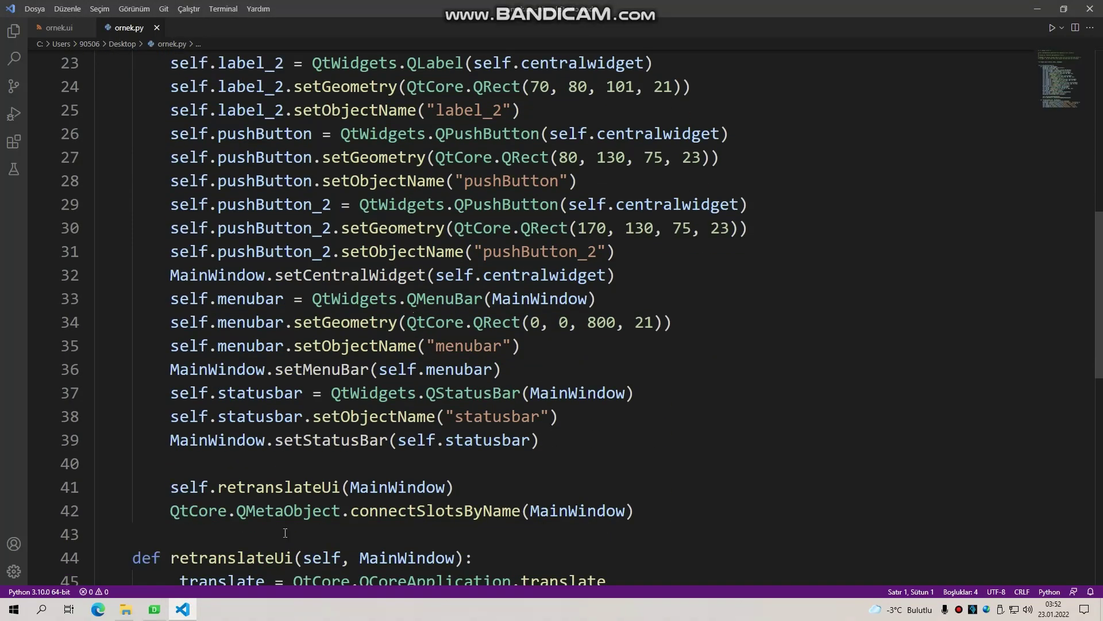
Compare the login form in Qt Designer with its XML markup in ornek.ui in Visual Studio Code
click(154, 610)
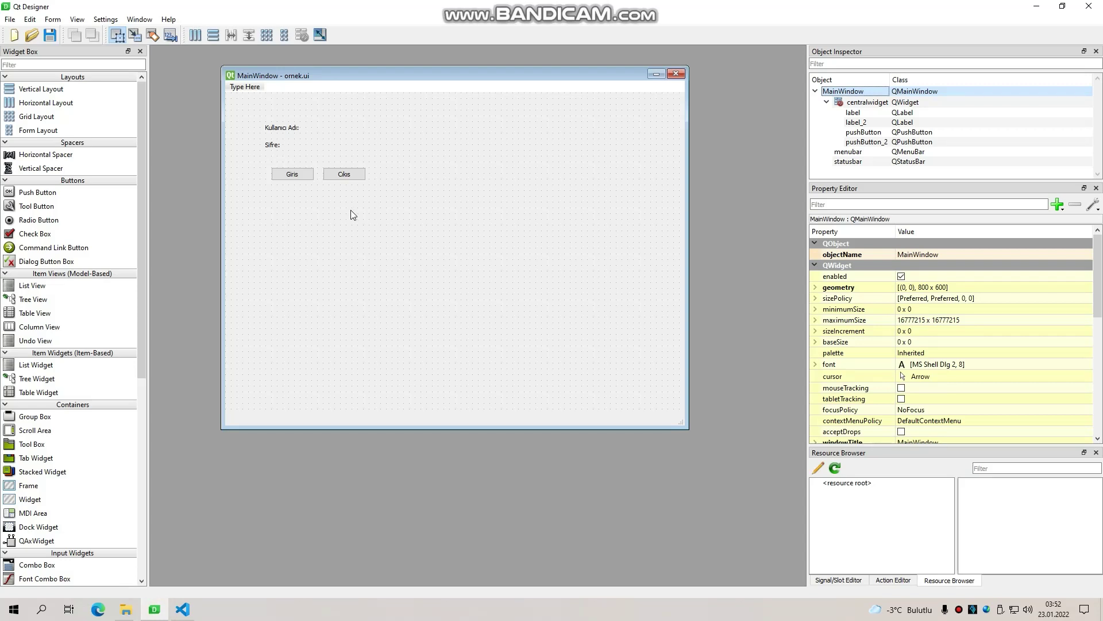
click(374, 293)
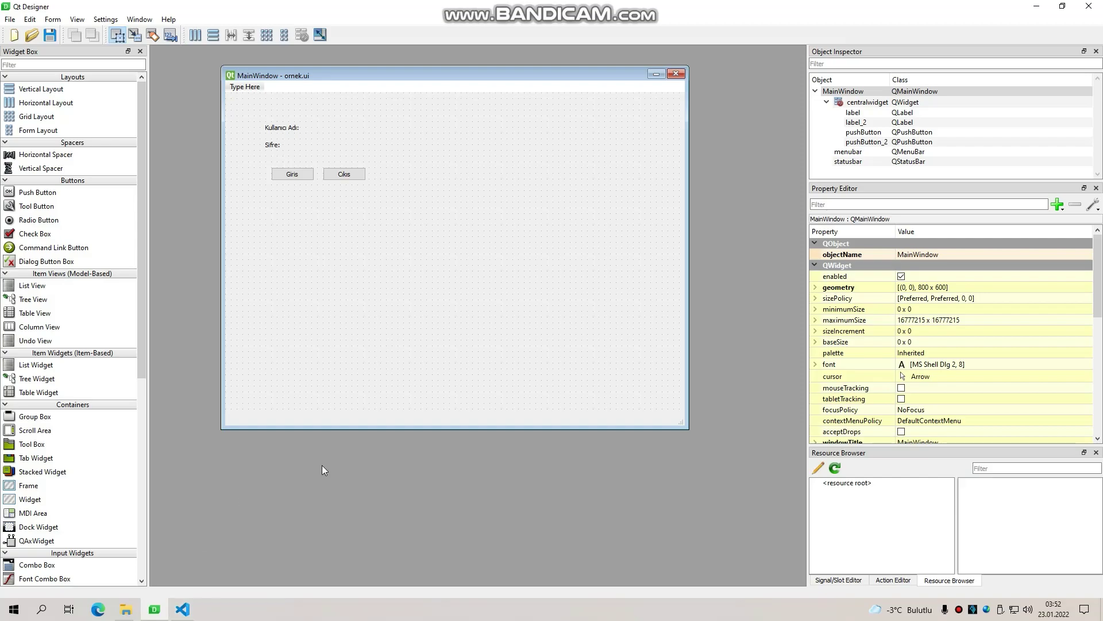
click(182, 609)
click(58, 27)
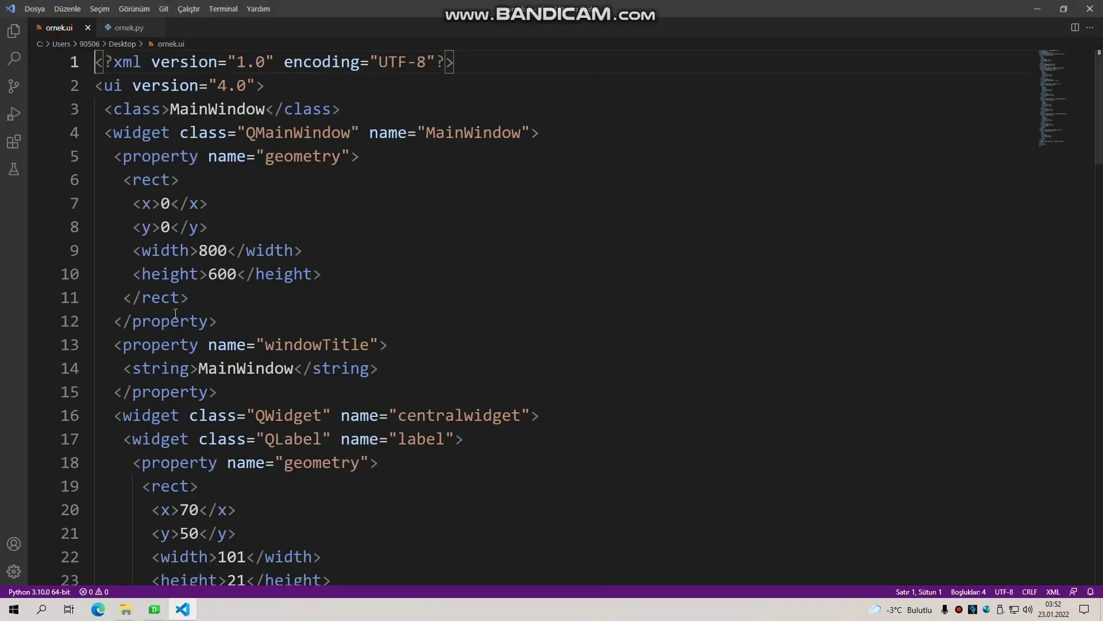
click(155, 610)
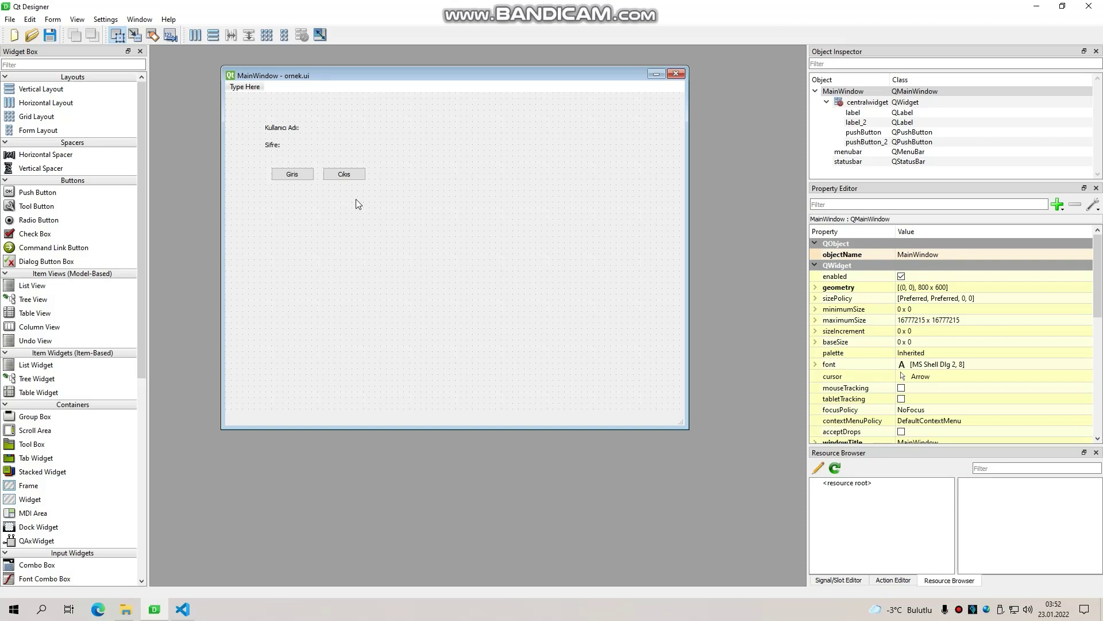
click(182, 609)
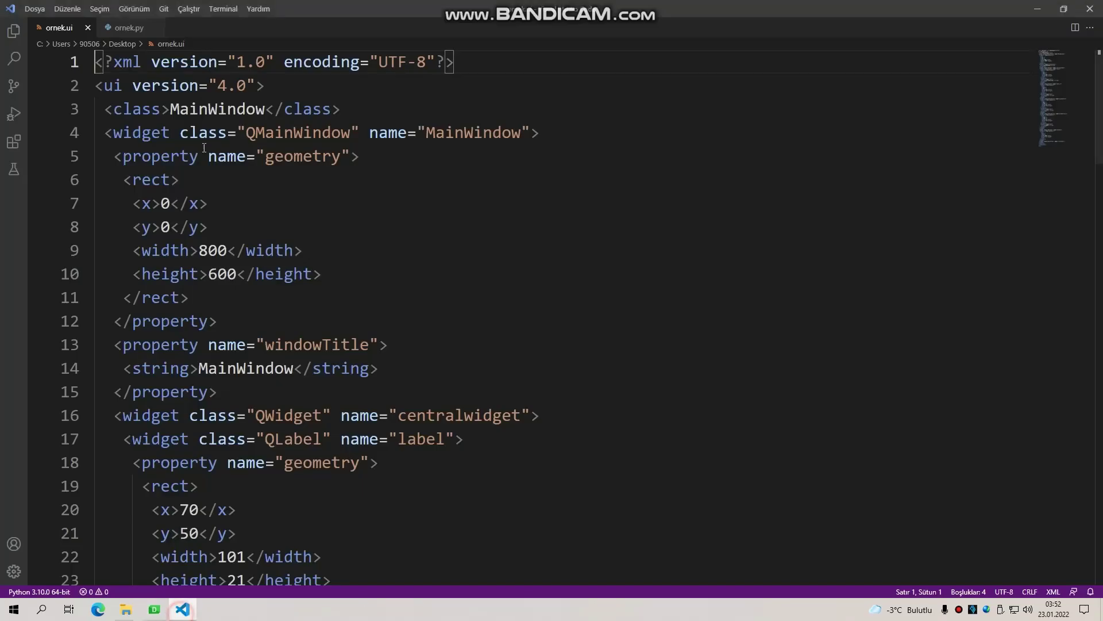
scroll(255, 234, down, 4)
scroll(235, 229, up, 4)
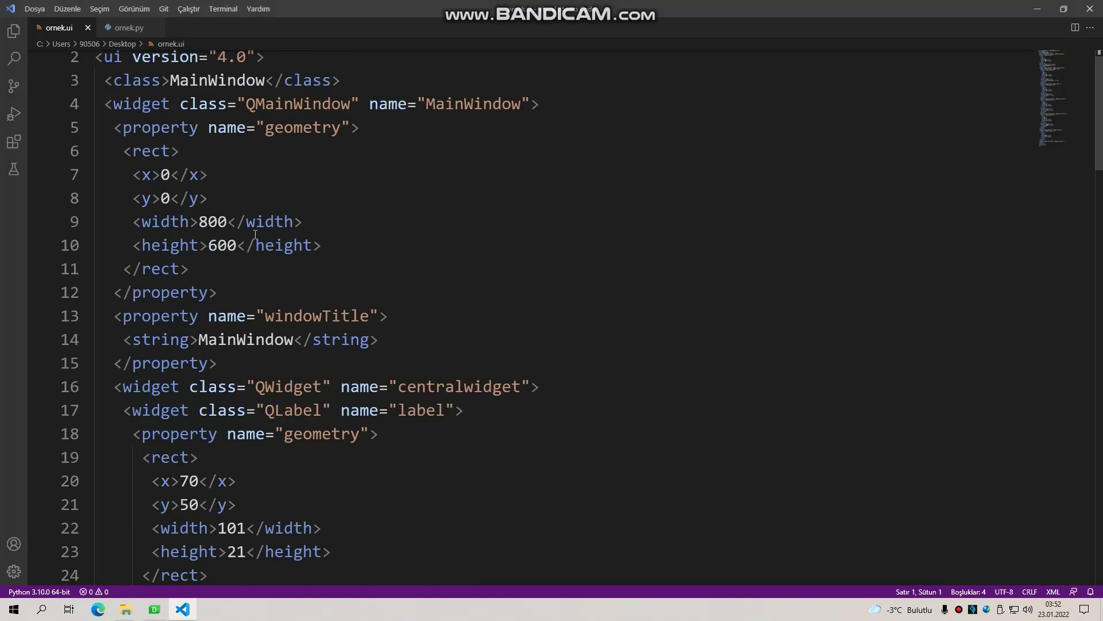
Return to ornek.py and examine its retranslateUi function with the label and button texts
click(127, 27)
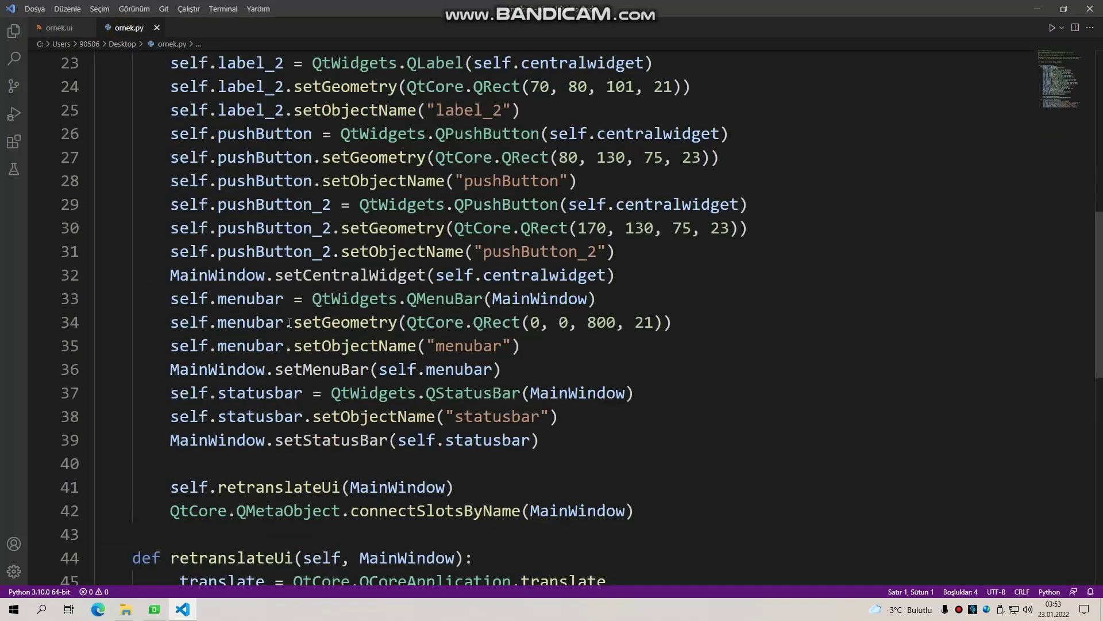
scroll(290, 322, down, 3)
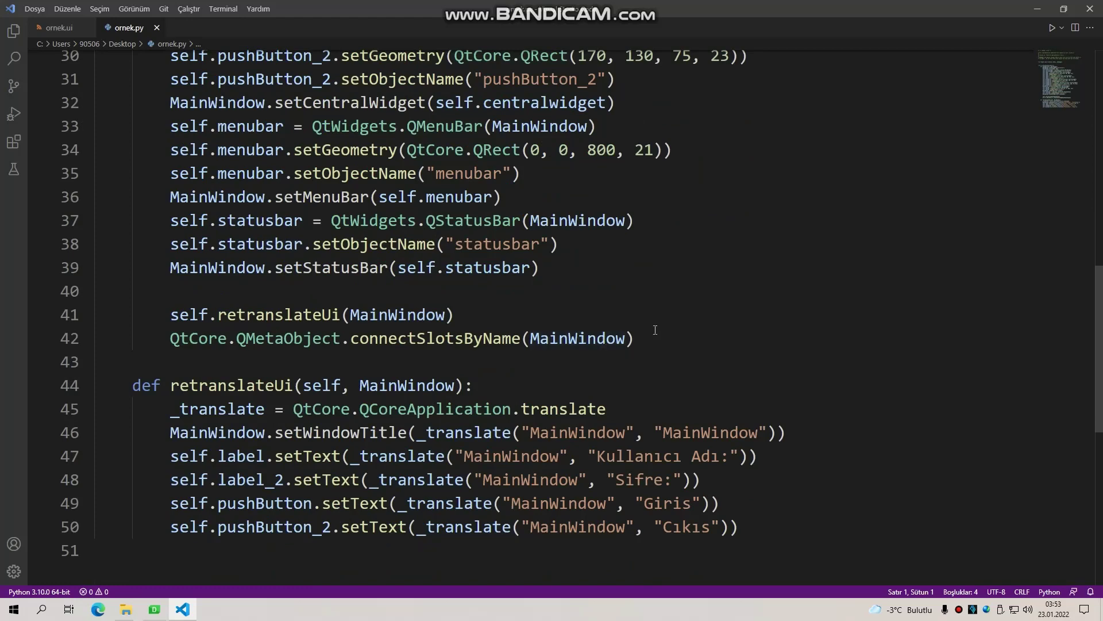
scroll(657, 328, down, 1)
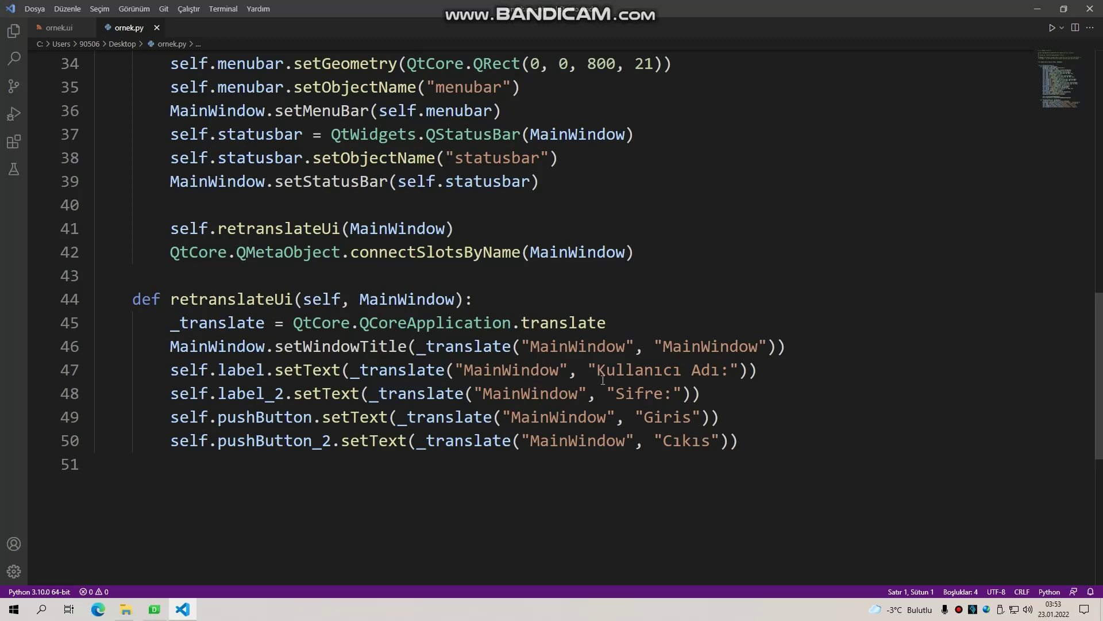
Compare the Kullanıcı Adı, Sifre, Giris and Cıkıs texts in retranslateUi with the form in Qt Designer, then return to Visual Studio Code
drag(600, 373, 711, 373)
click(620, 394)
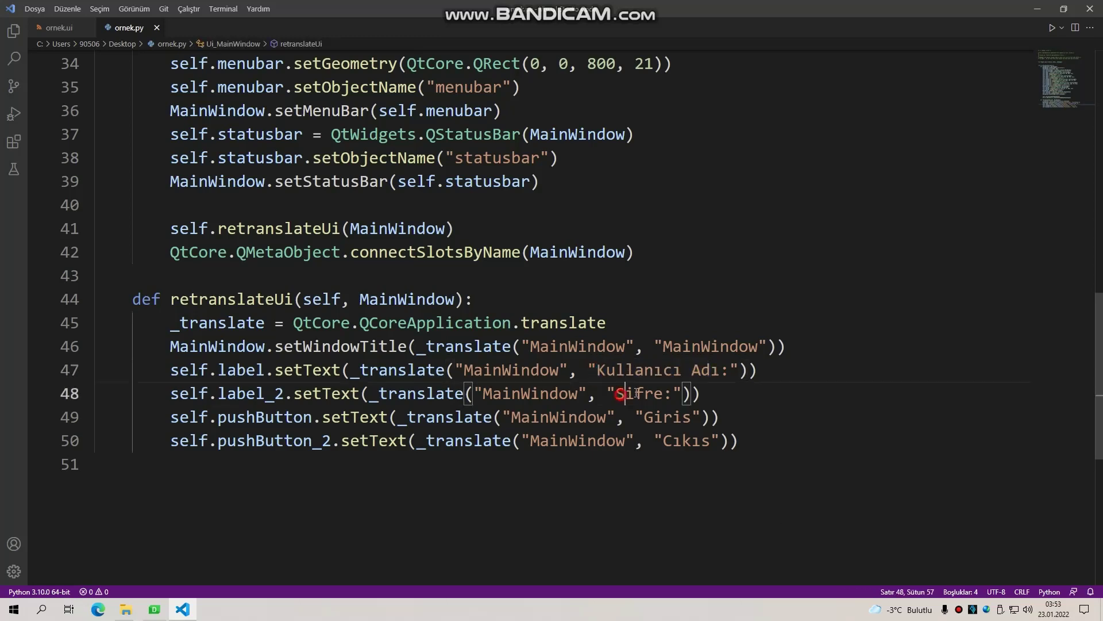
drag(625, 393, 702, 441)
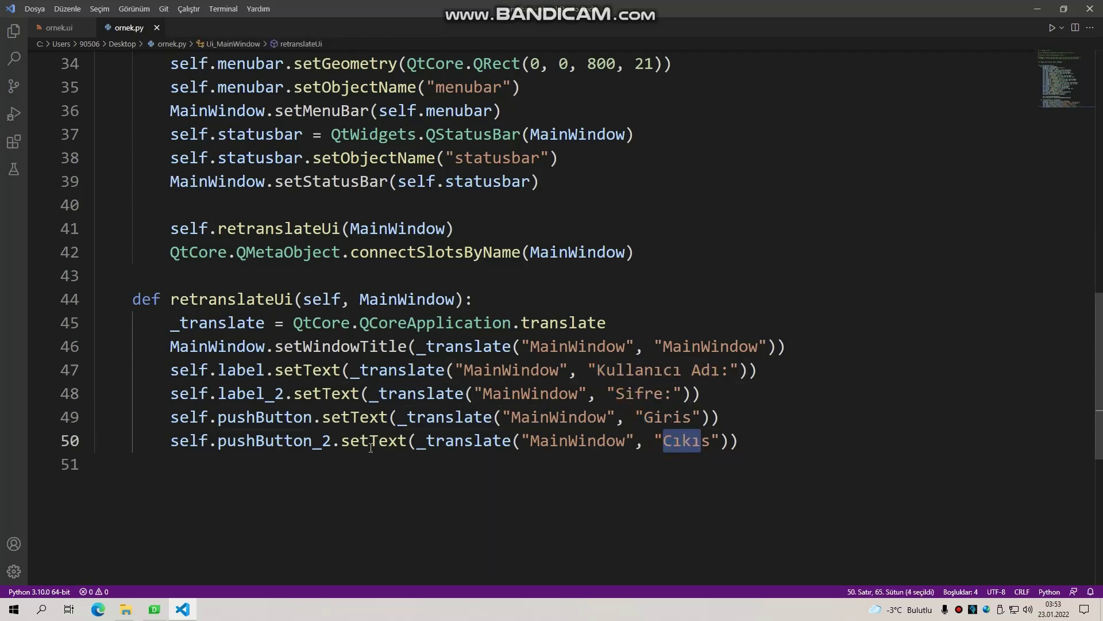
click(767, 444)
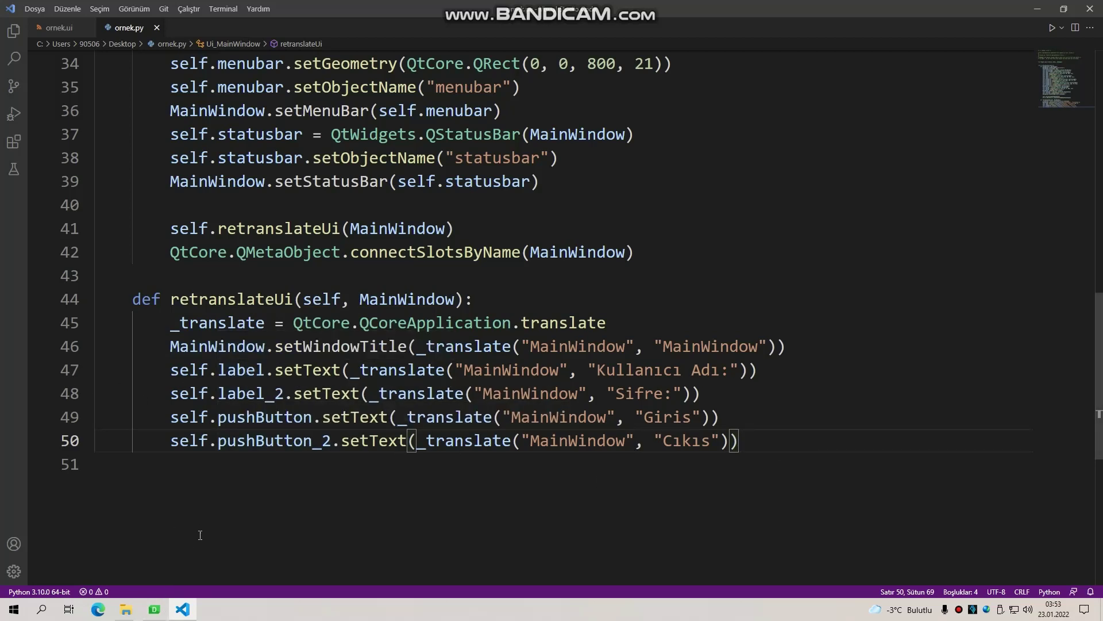
click(154, 610)
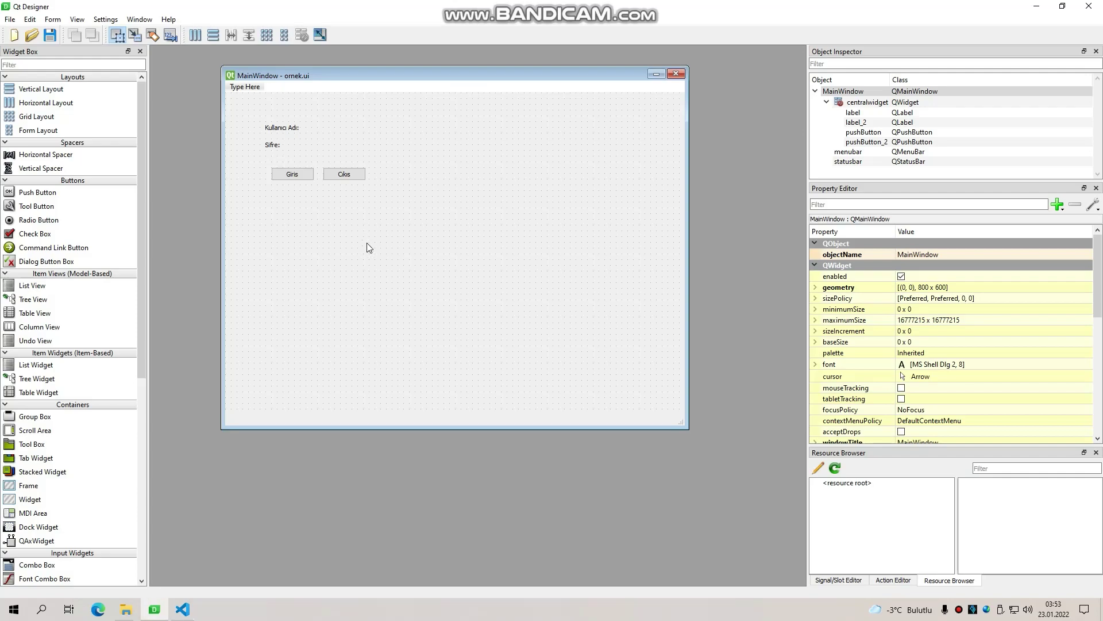
click(183, 609)
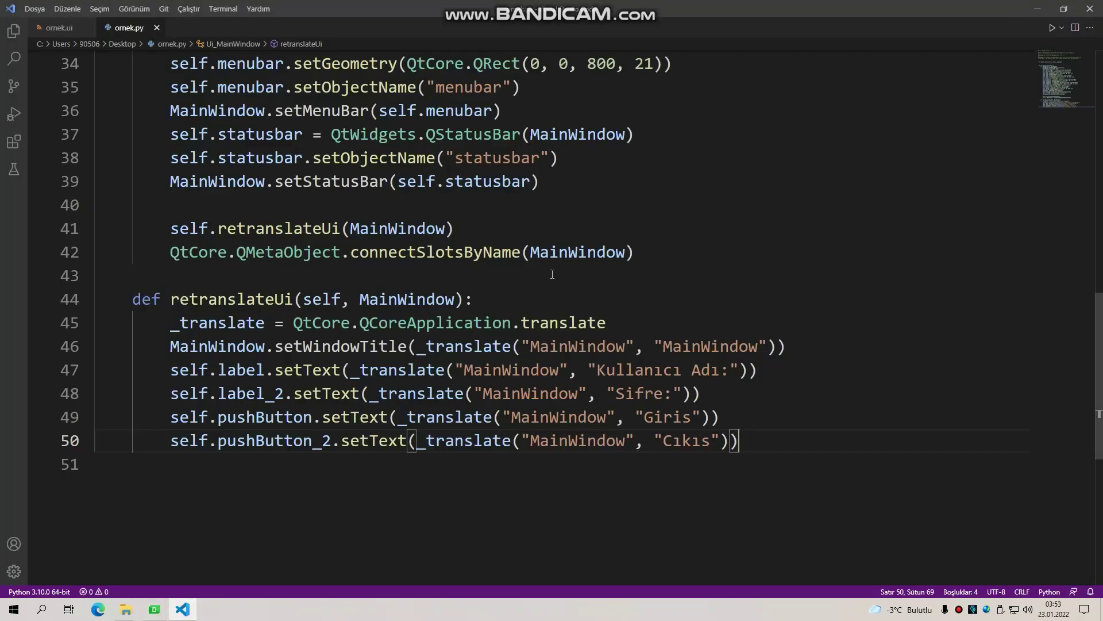
Examine the PyQt5 import, the Ui_MainWindow class and the start of its setupUi function in ornek.py
scroll(551, 275, up, 6)
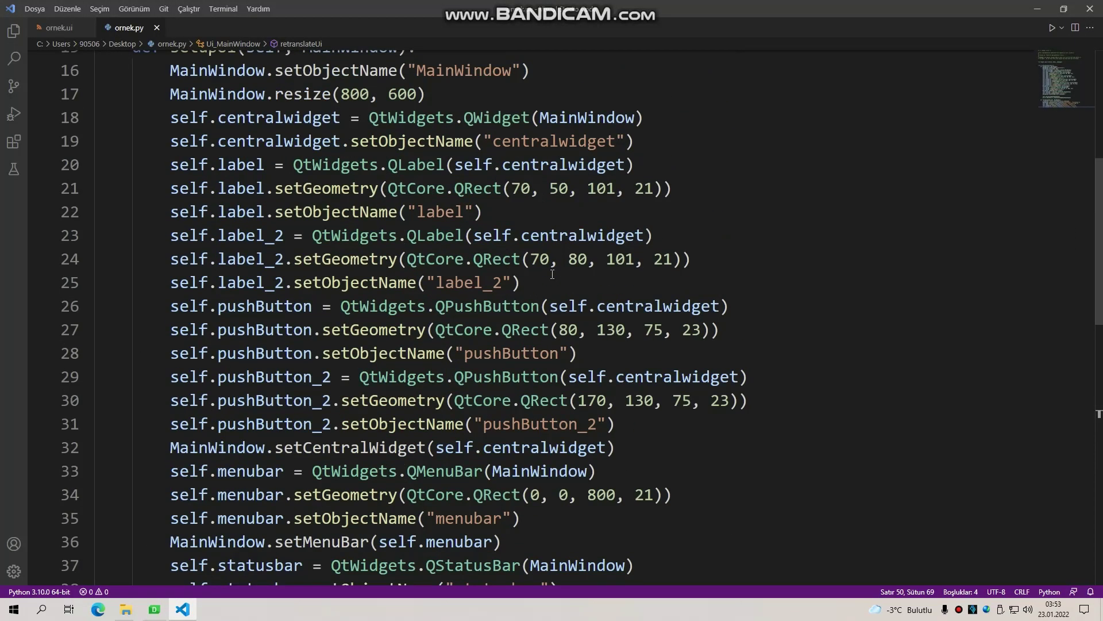
scroll(553, 275, up, 5)
scroll(552, 274, down, 2)
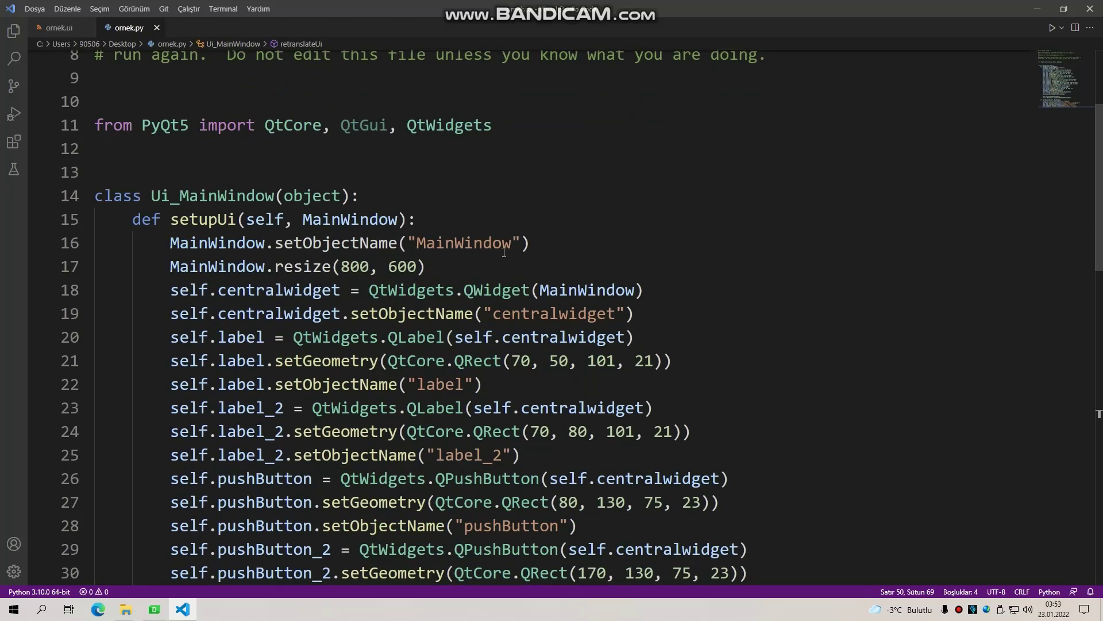
scroll(508, 247, up, 2)
scroll(512, 246, down, 2)
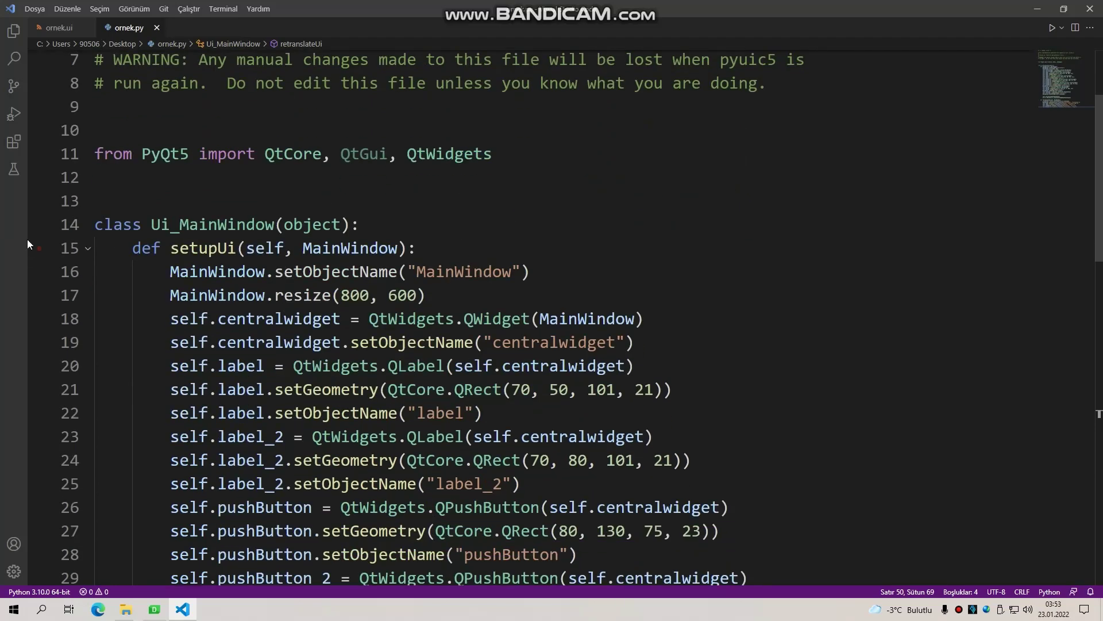
scroll(390, 327, down, 4)
scroll(390, 327, up, 3)
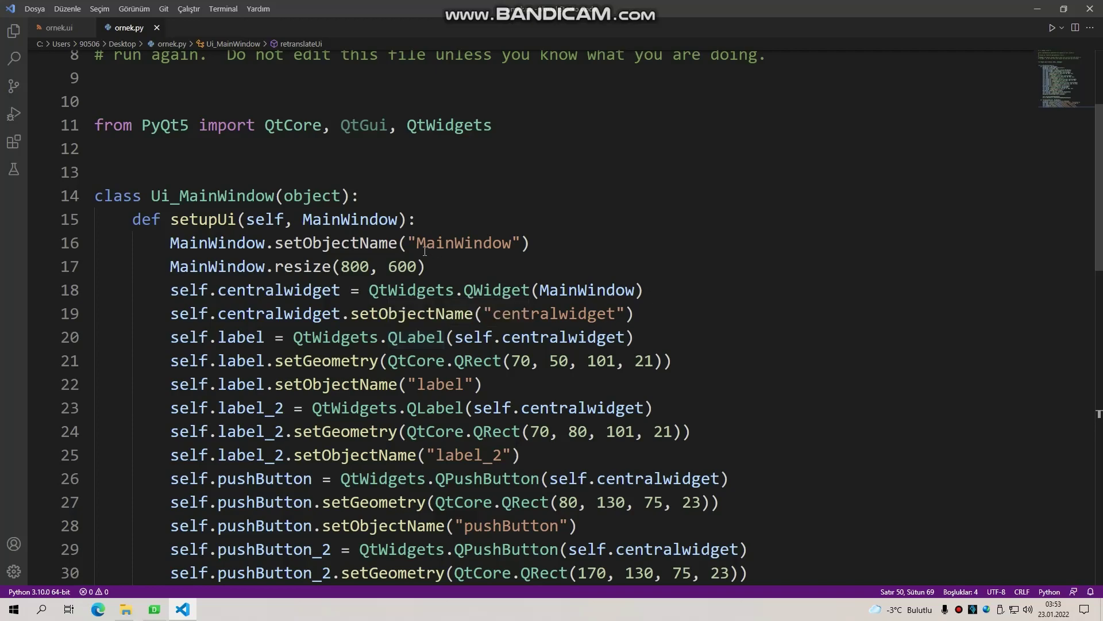
scroll(389, 327, down, 1)
Compare the login form in Qt Designer with the Ui_MainWindow class and widget code in ornek.py
click(154, 609)
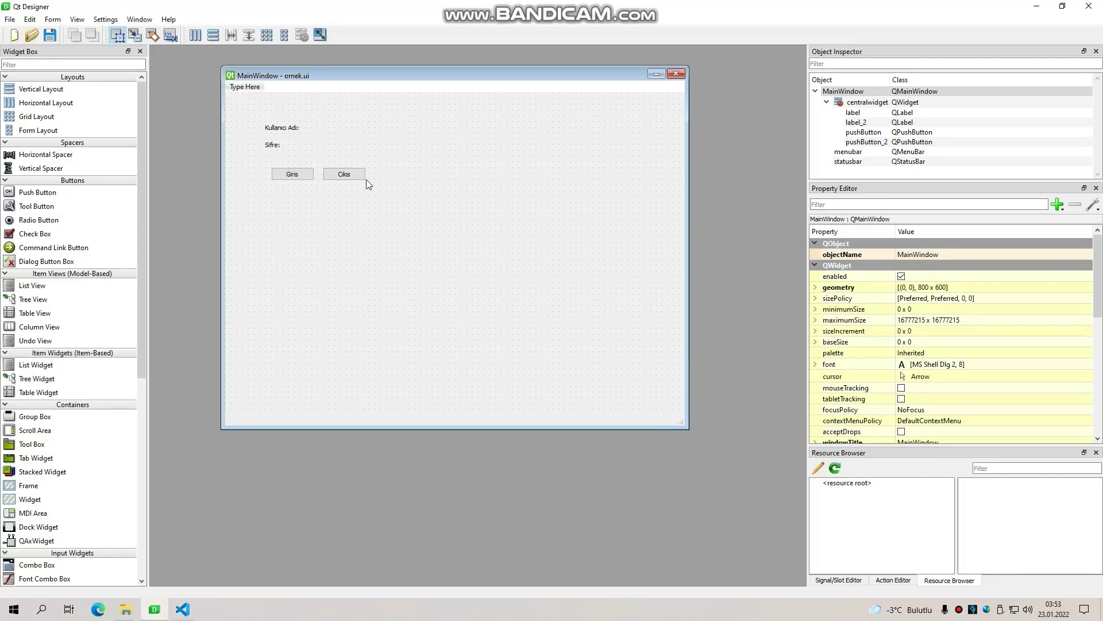
click(183, 609)
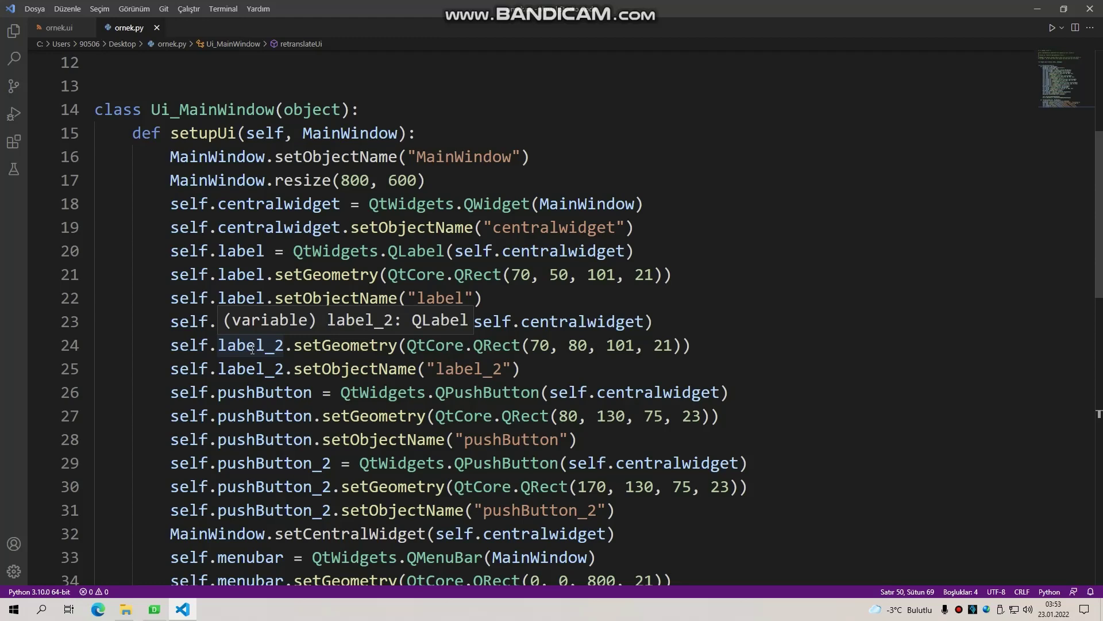
scroll(156, 270, up, 2)
scroll(156, 269, down, 2)
scroll(156, 270, up, 3)
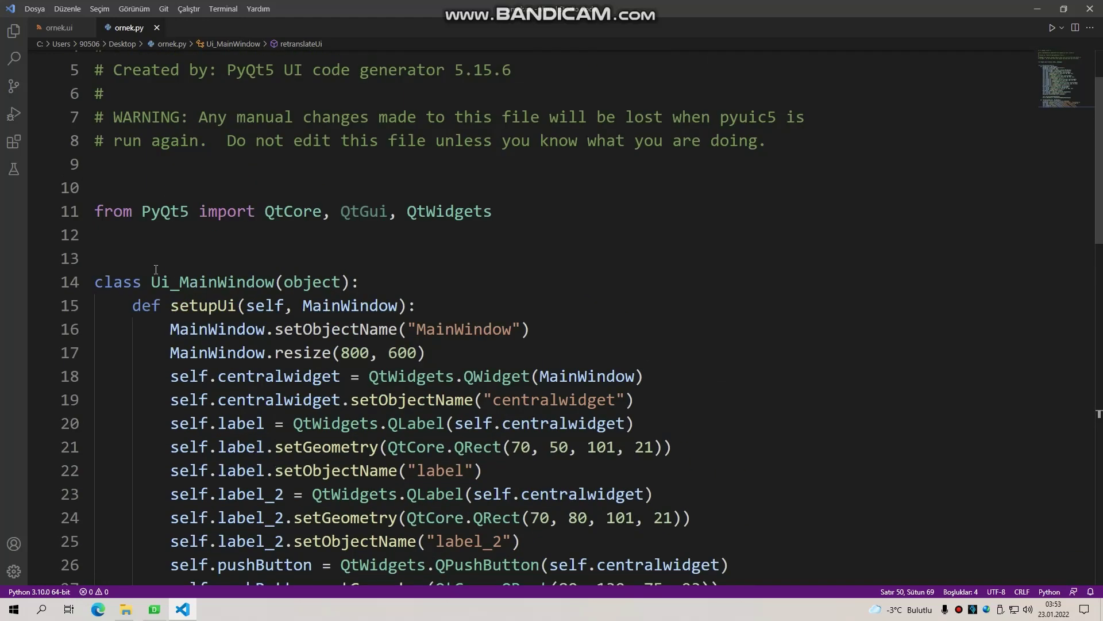
scroll(471, 318, down, 3)
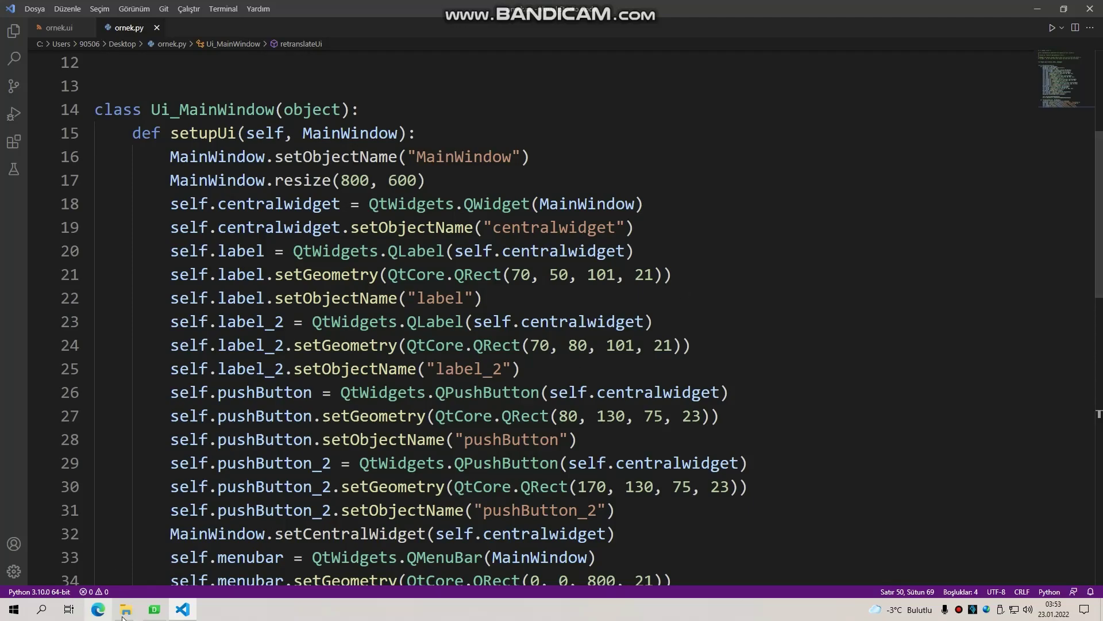
click(154, 610)
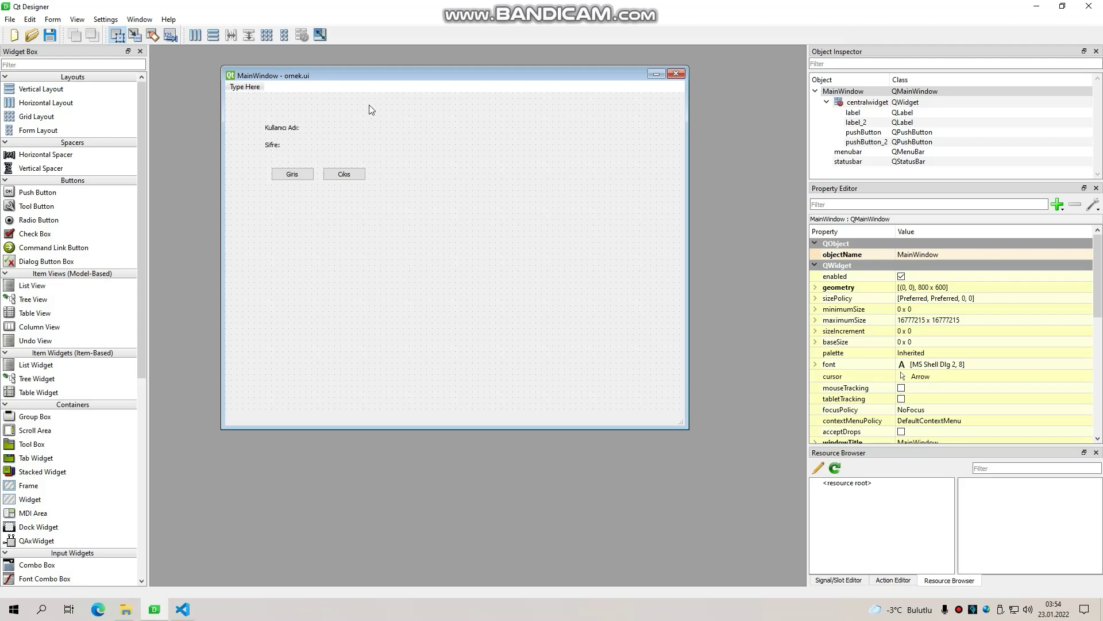
click(183, 609)
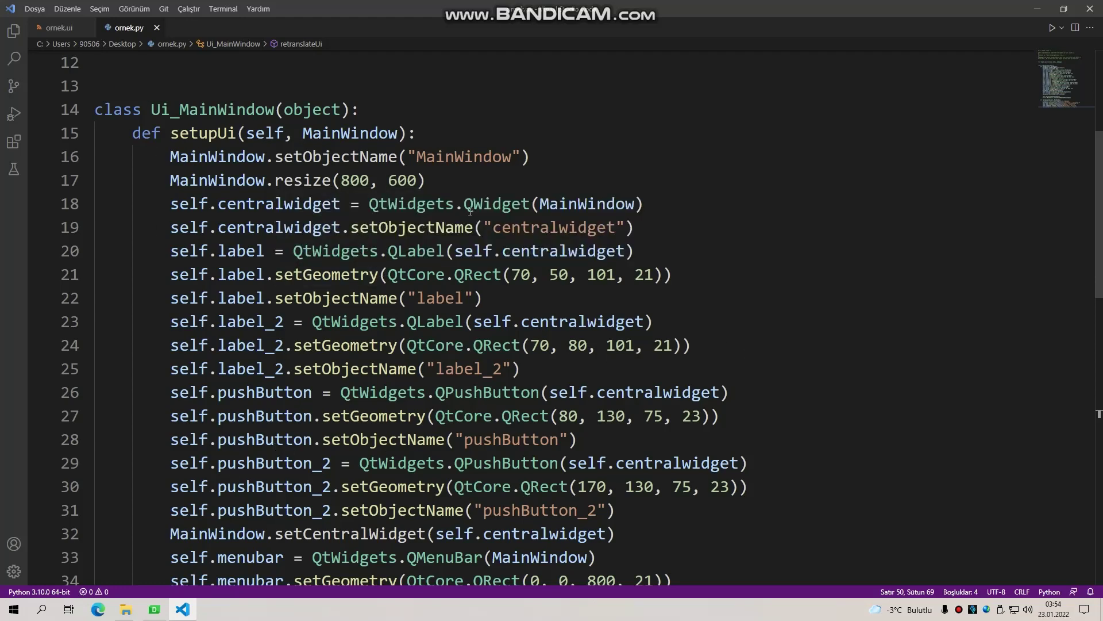
Switch to Qt Designer and rename the MainWindow object to AnaPencere
click(154, 610)
click(849, 92)
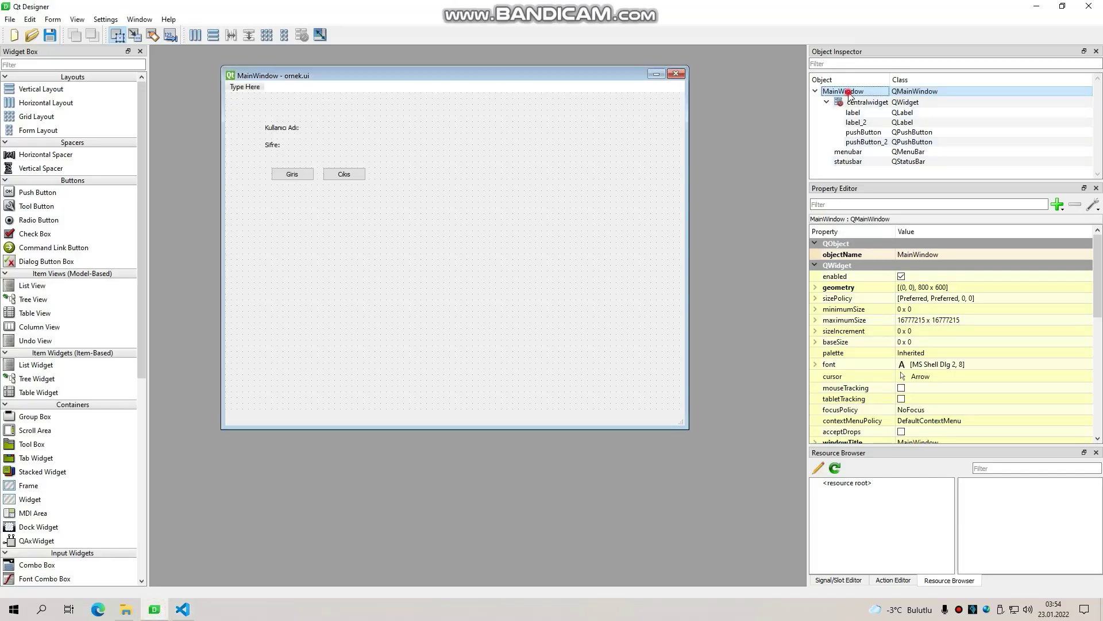
double_click(849, 92)
text(A)
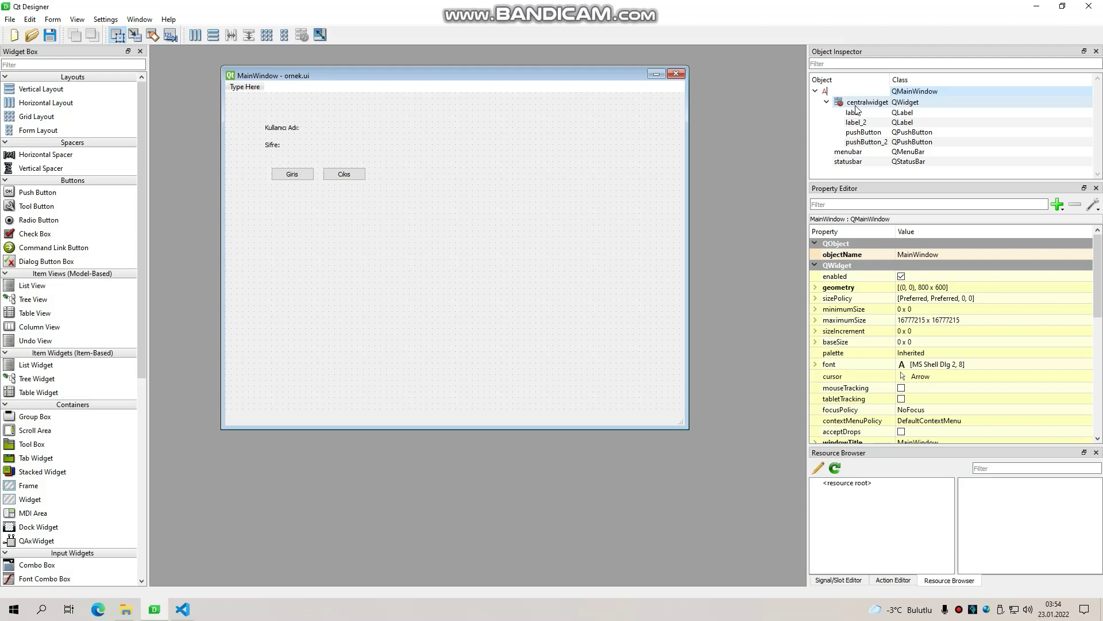
text(naPencere)
key(Return)
key(Down)
key(Down)
key(Down)
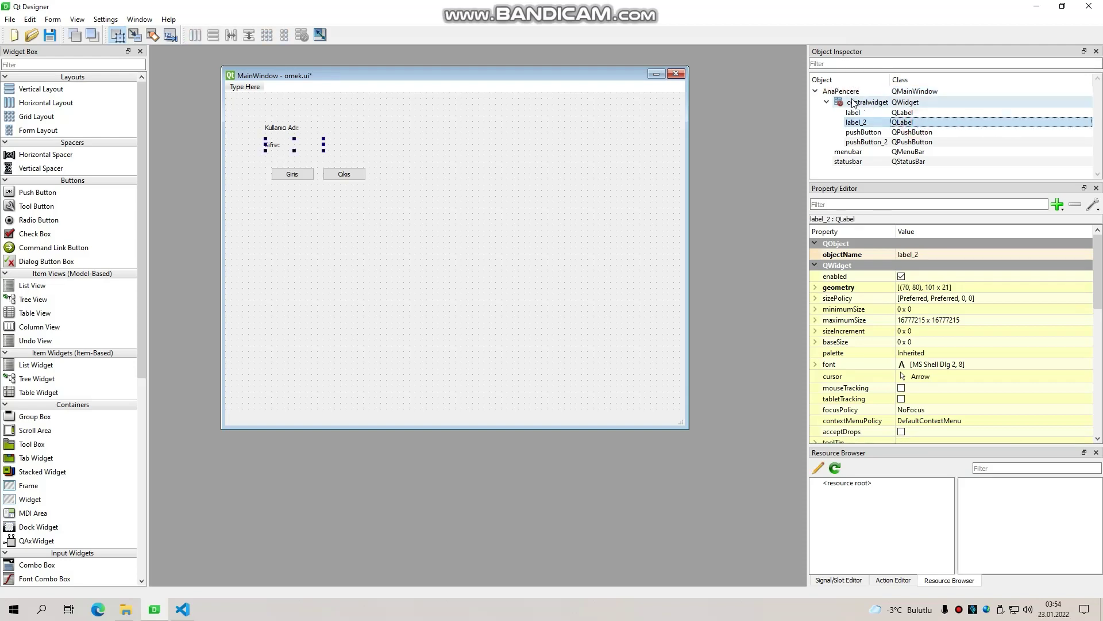
click(387, 249)
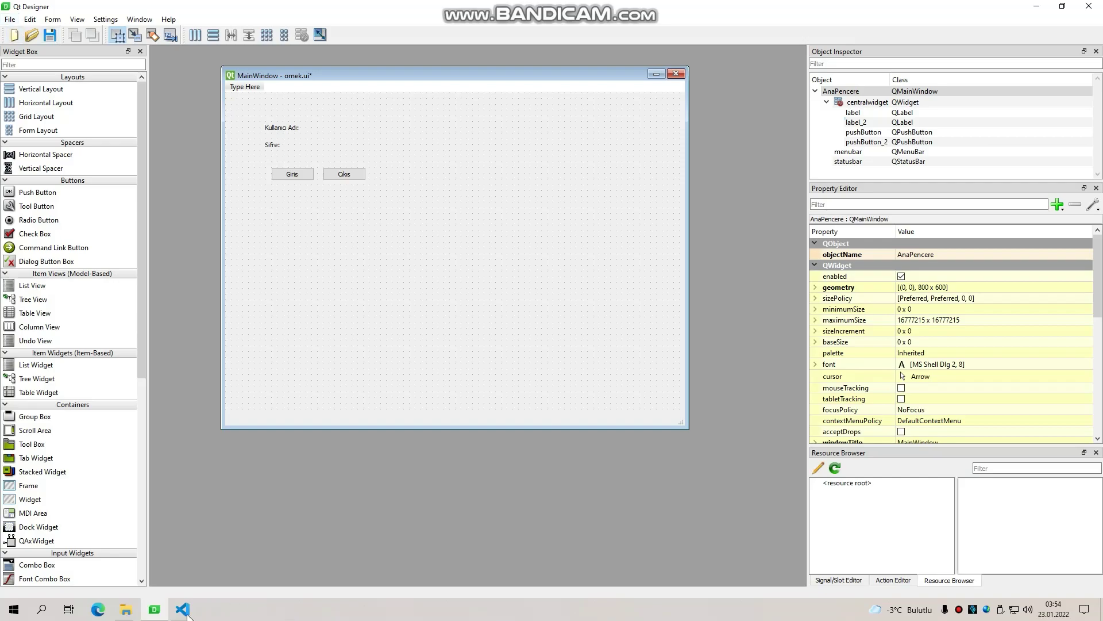
Switch to Visual Studio Code, close the ornek.py file and exit the program
click(187, 614)
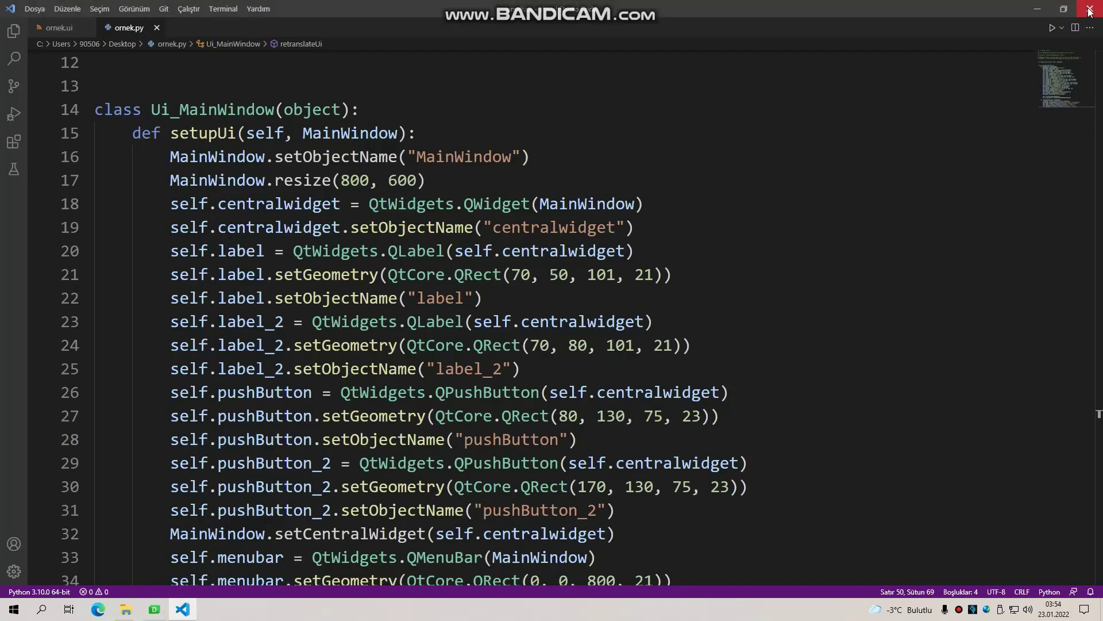
click(157, 27)
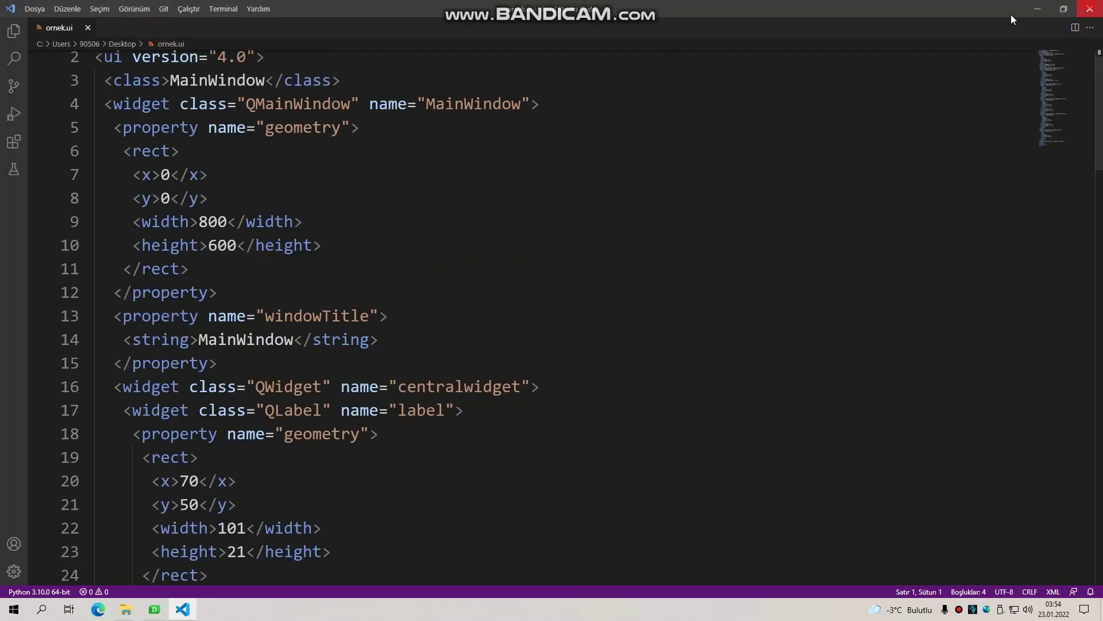
click(1091, 8)
Save the form in Qt Designer and delete the old generated ornek Python file from the desktop
click(362, 278)
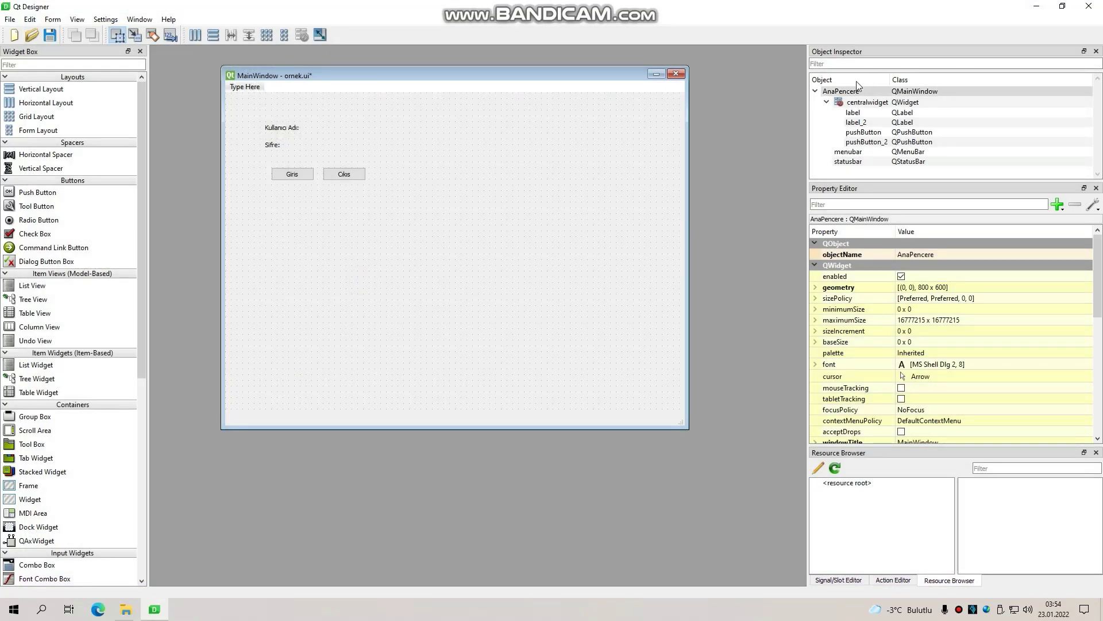
click(49, 37)
click(1089, 6)
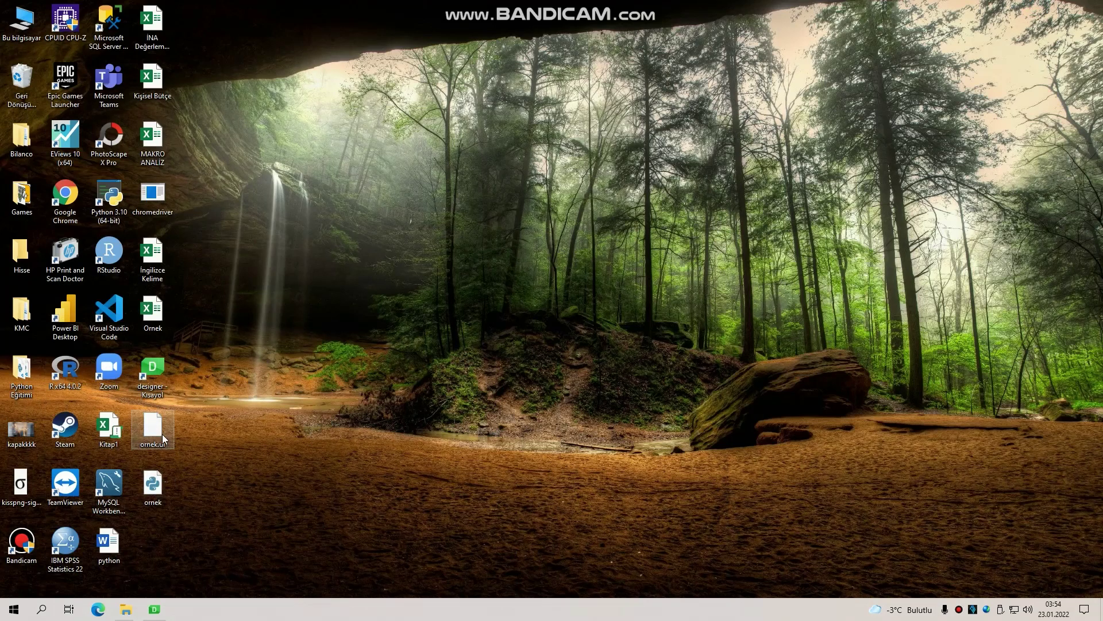
click(152, 486)
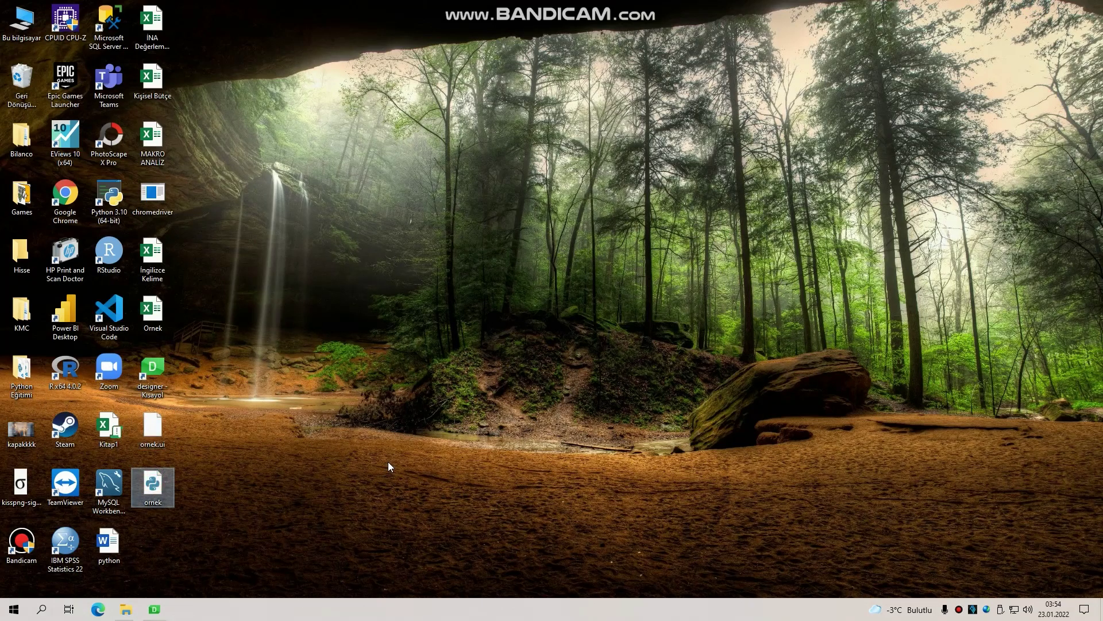
click(291, 463)
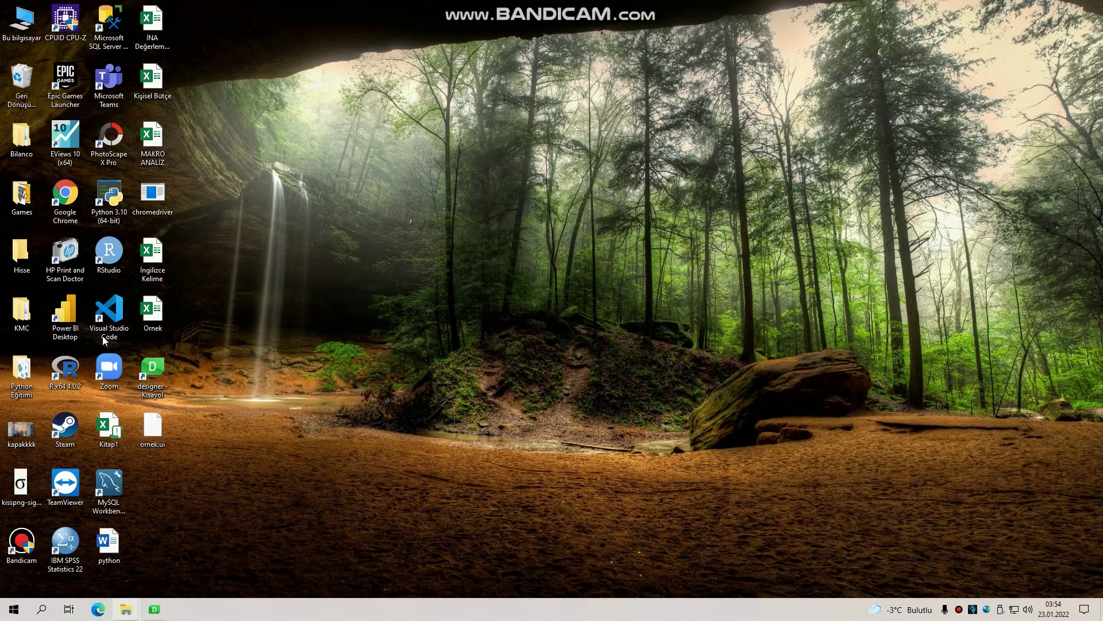
Start Visual Studio Code and reopen ornek.ui from the desktop, dismissing the extension suggestion
double_click(109, 313)
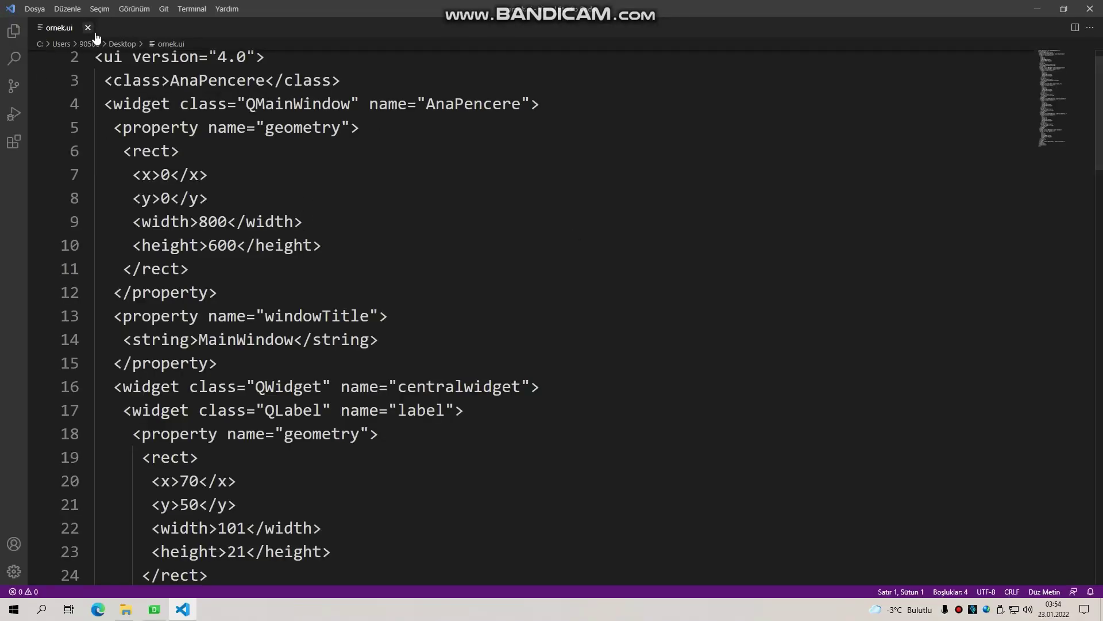
click(90, 27)
click(34, 8)
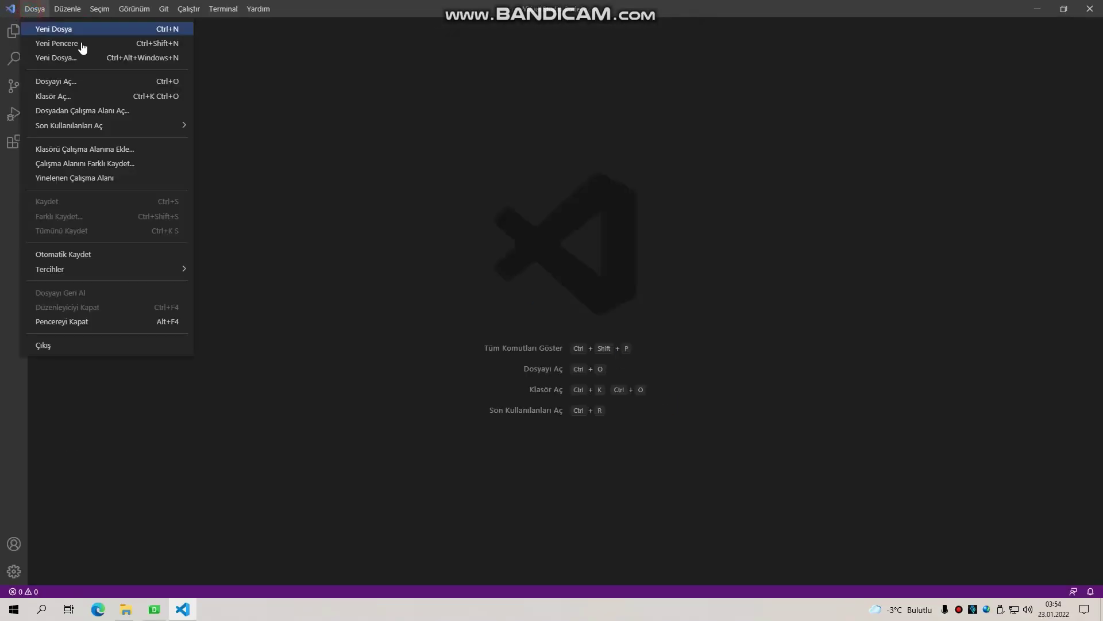
click(70, 86)
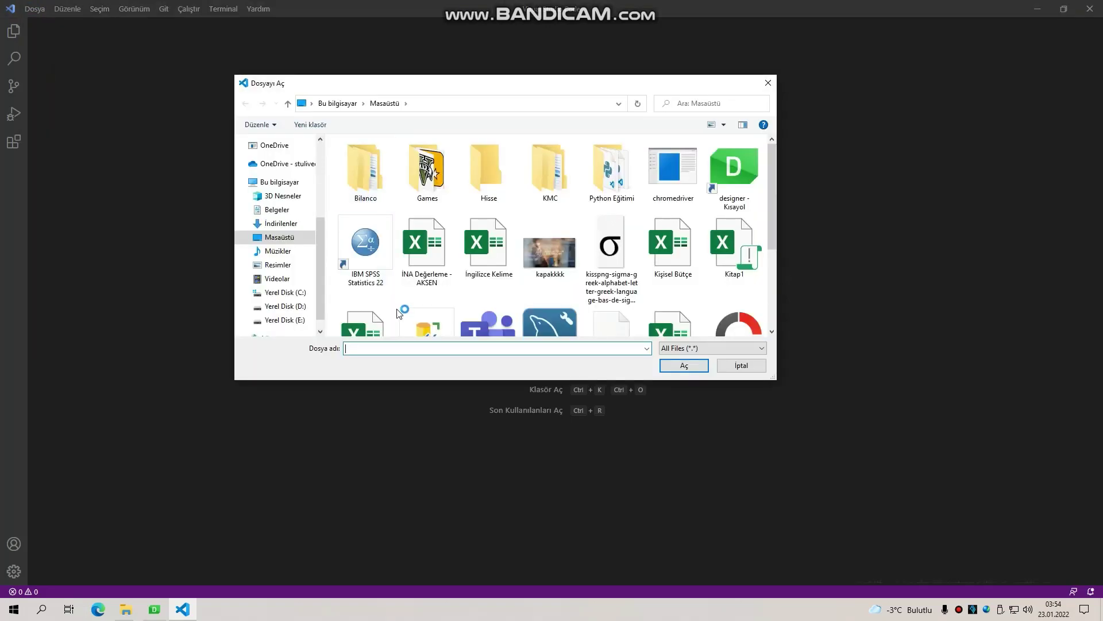
scroll(612, 253, down, 3)
double_click(611, 230)
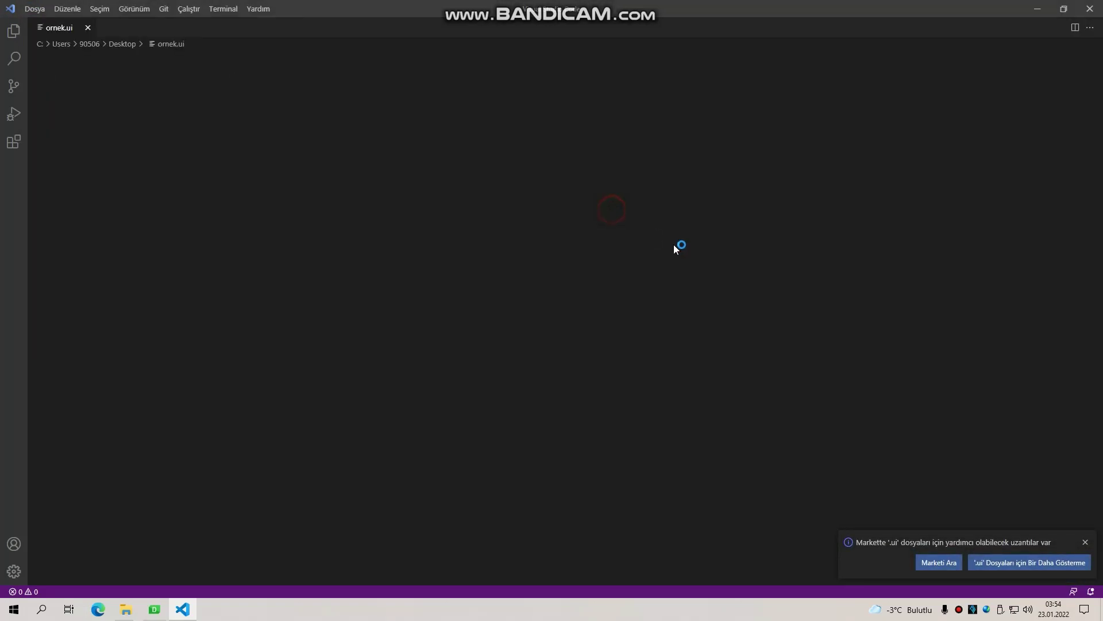
click(1087, 542)
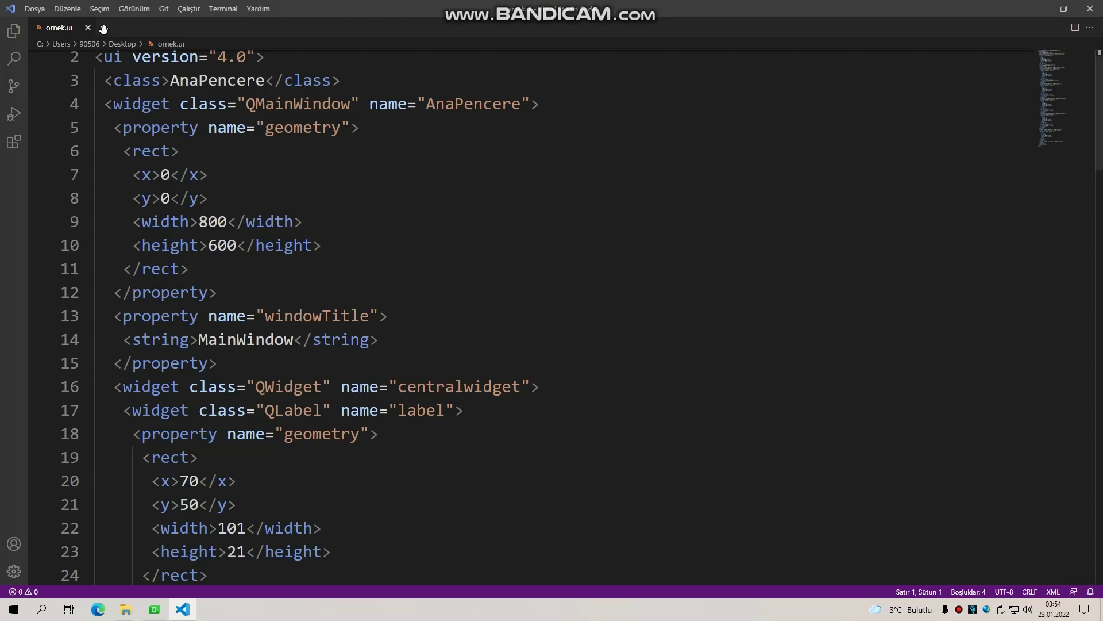
Open a new terminal and change to the desktop folder with cd desktop
click(231, 11)
click(242, 29)
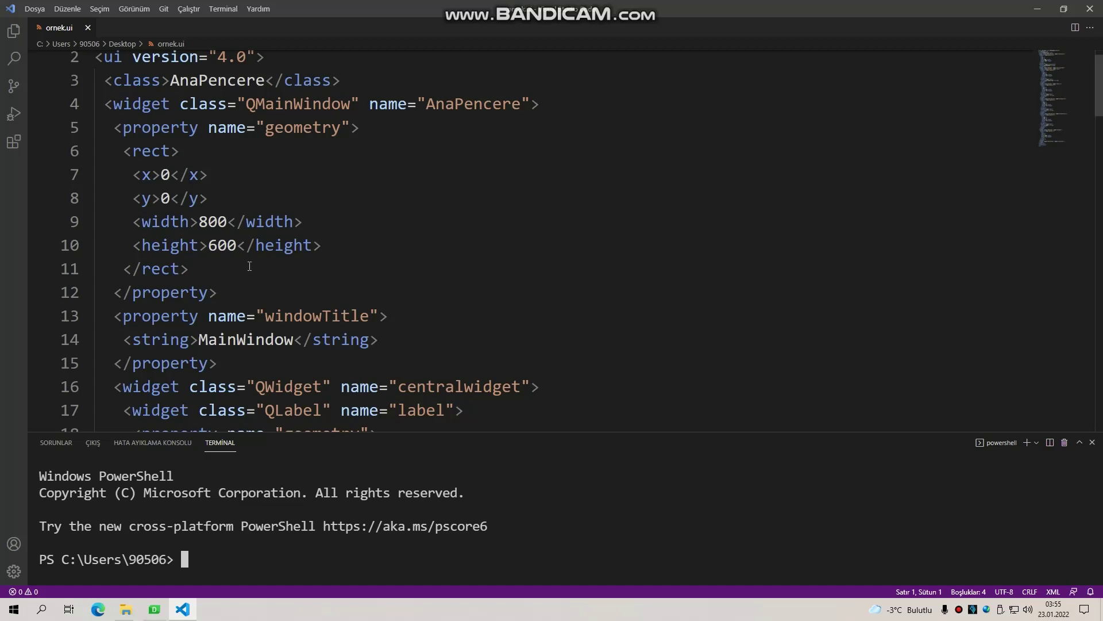
text(cd de)
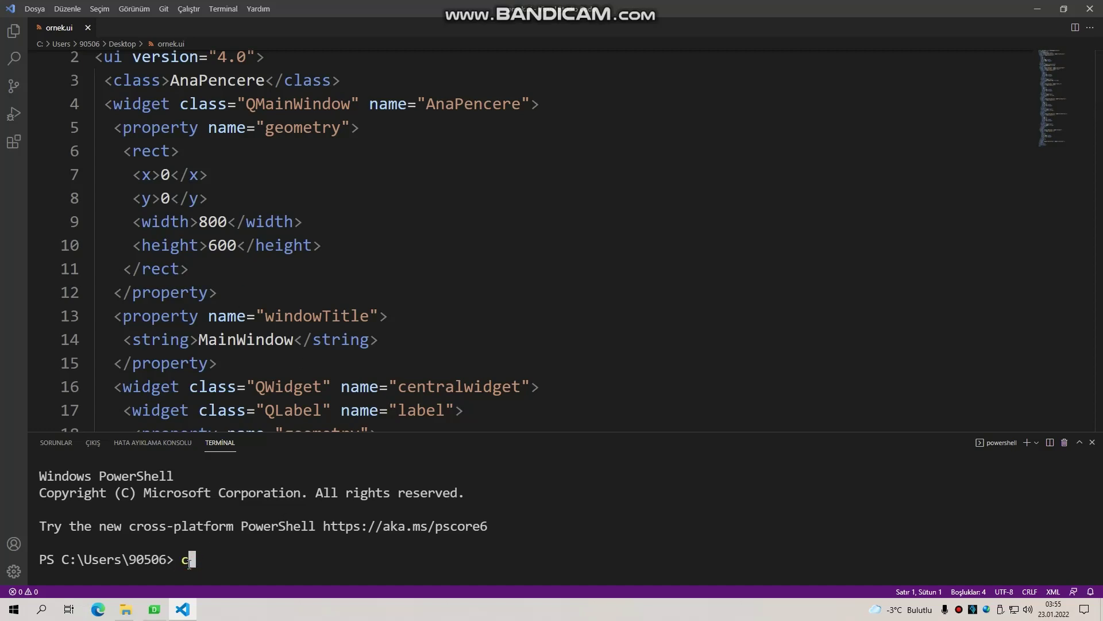
text(sktop)
key(Return)
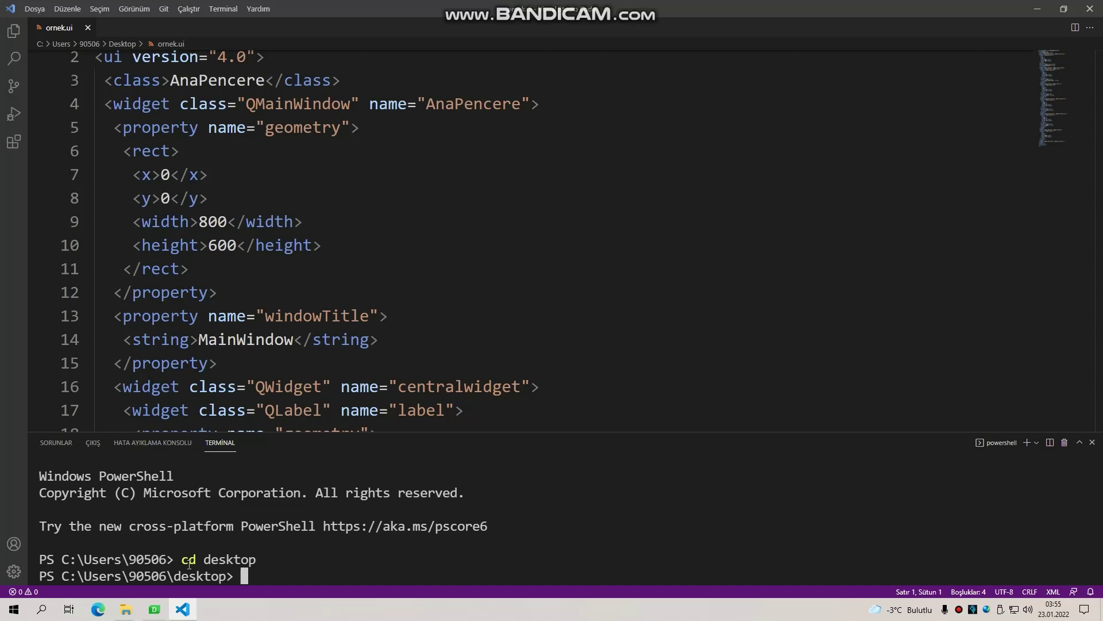
Convert ornek.ui to Python code in the terminal with pyuic5 ornek.ui -o ornek.py
text(pyuic5 orn)
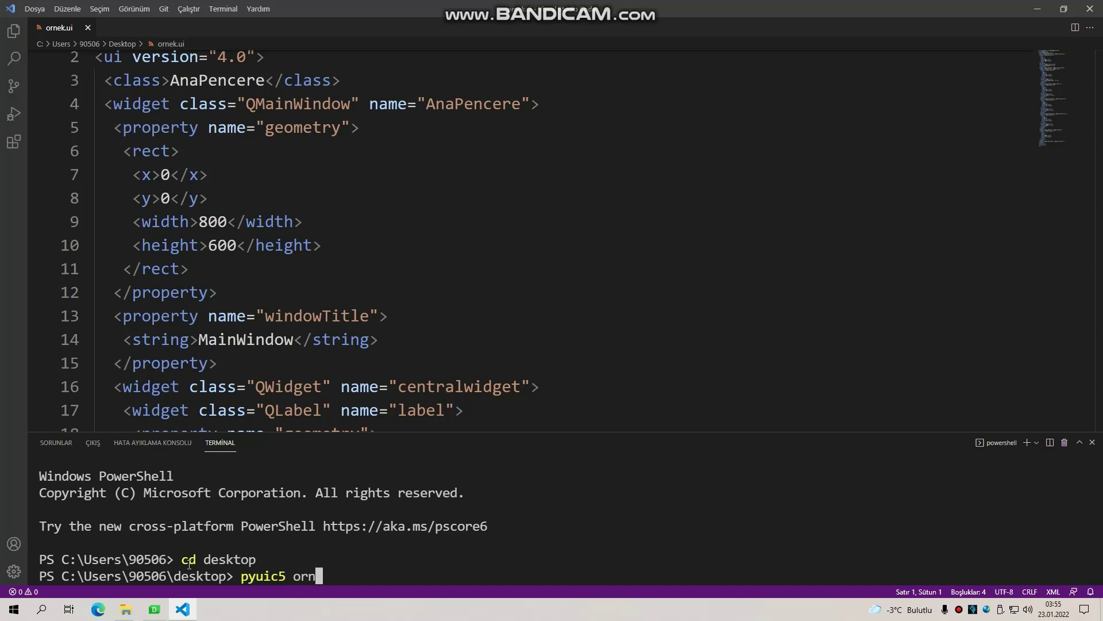
text(ek.ui -o ornek.py)
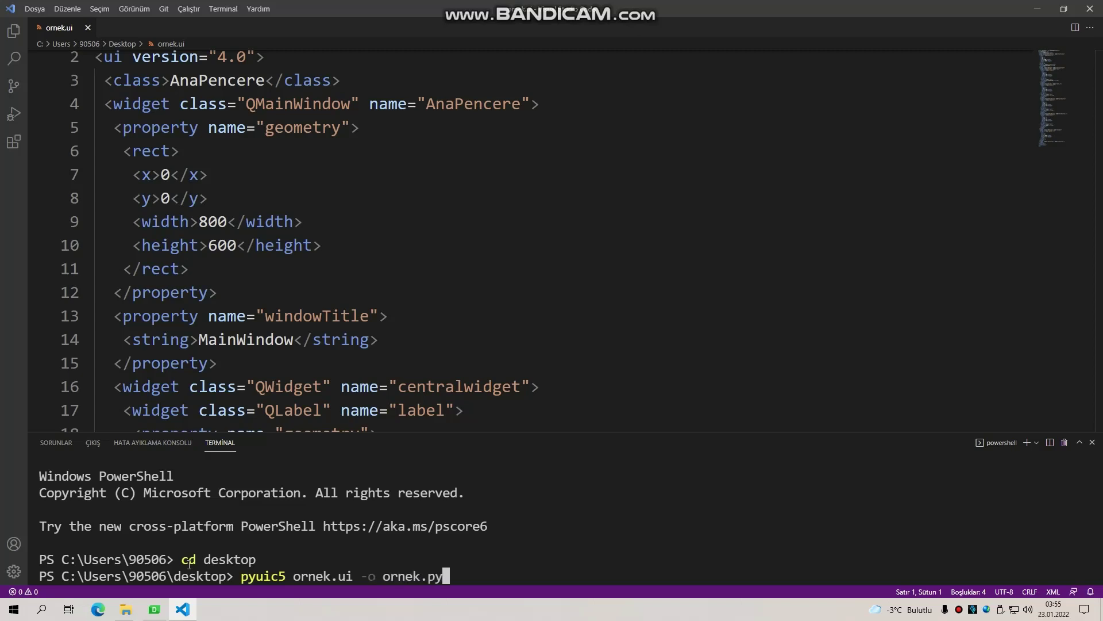
key(Return)
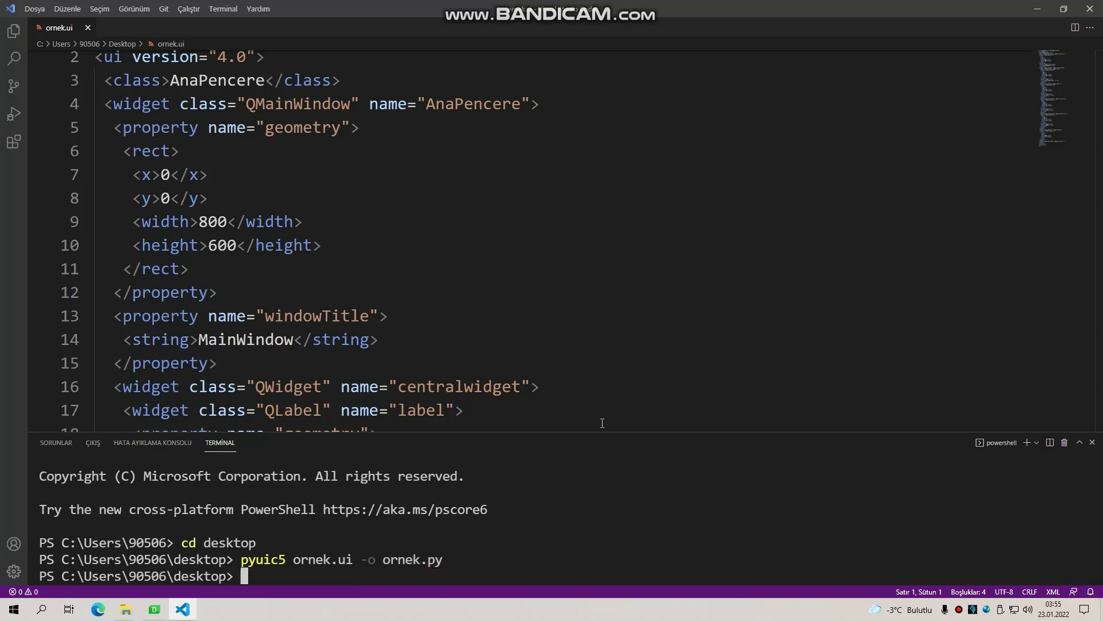
Open the newly generated ornek Python file from the desktop and highlight the name AnaPencere in its setObjectName line
click(1037, 9)
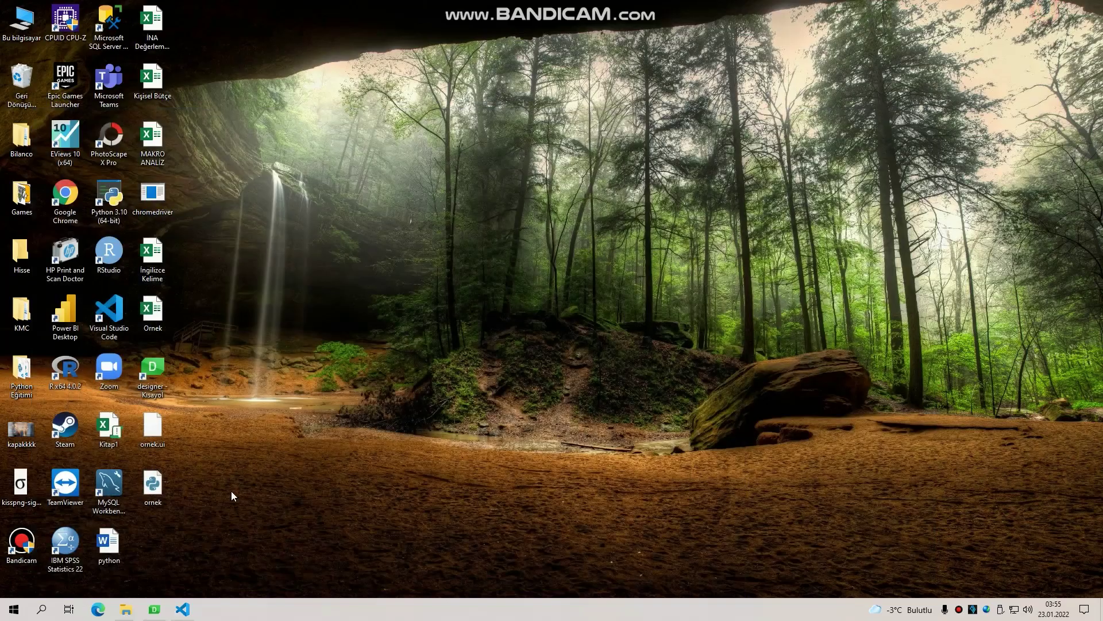
double_click(162, 488)
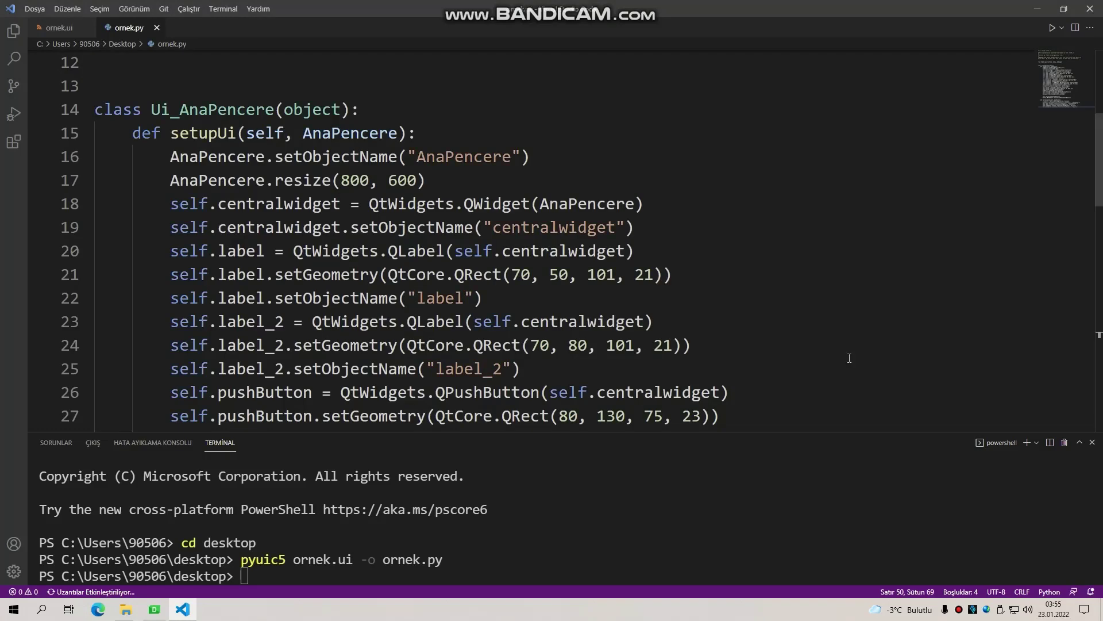
double_click(423, 156)
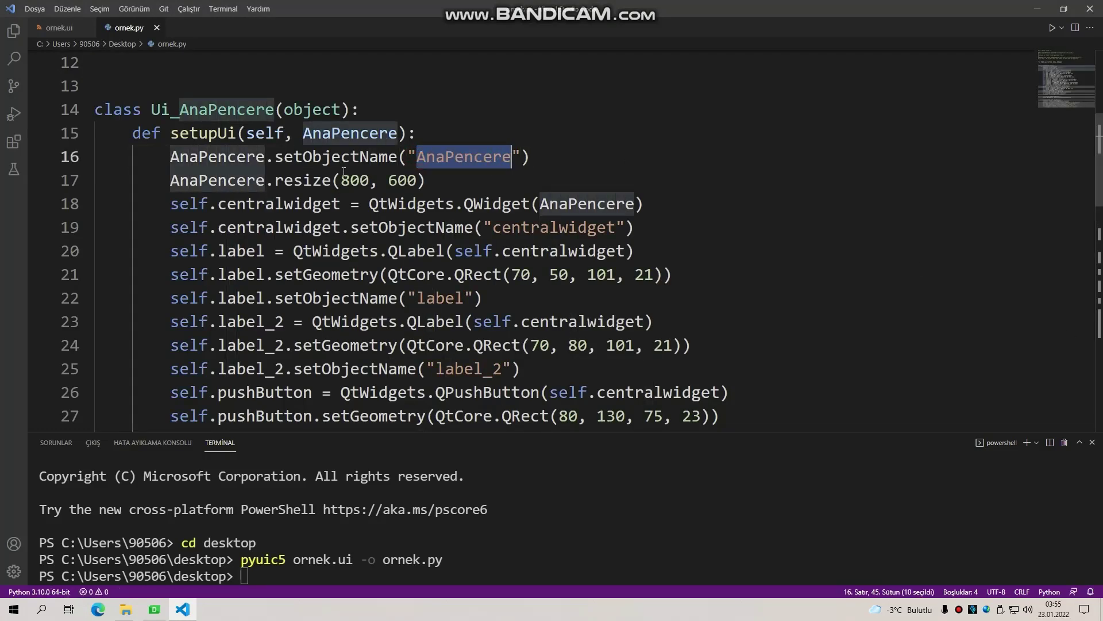
click(486, 158)
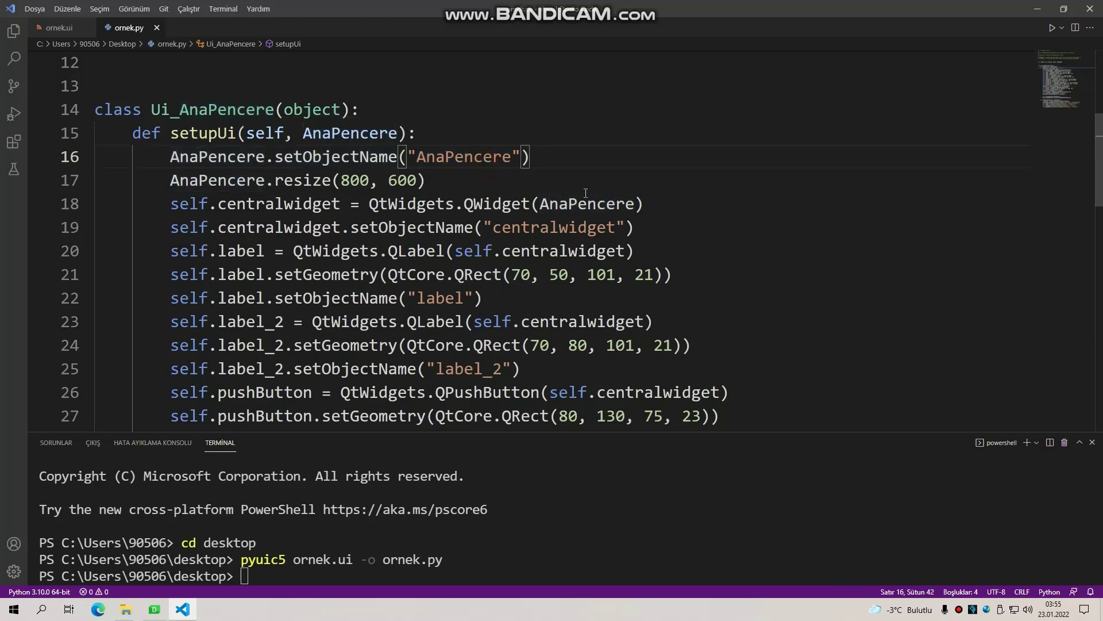
drag(417, 156, 512, 158)
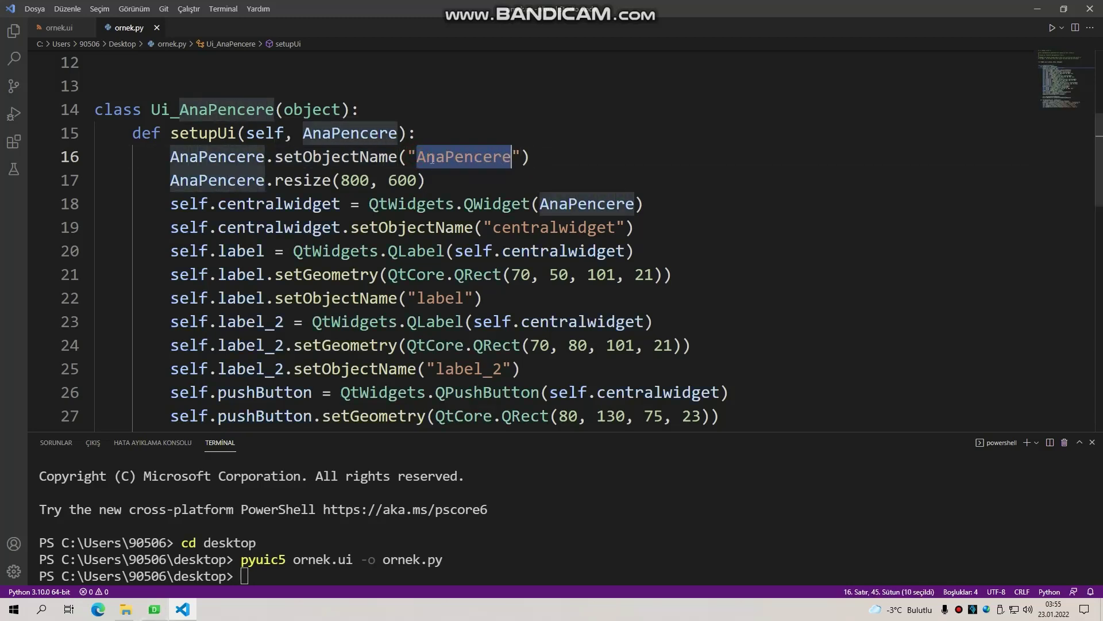
Switch to Qt Designer and look over the login form and the list of available widgets
click(154, 609)
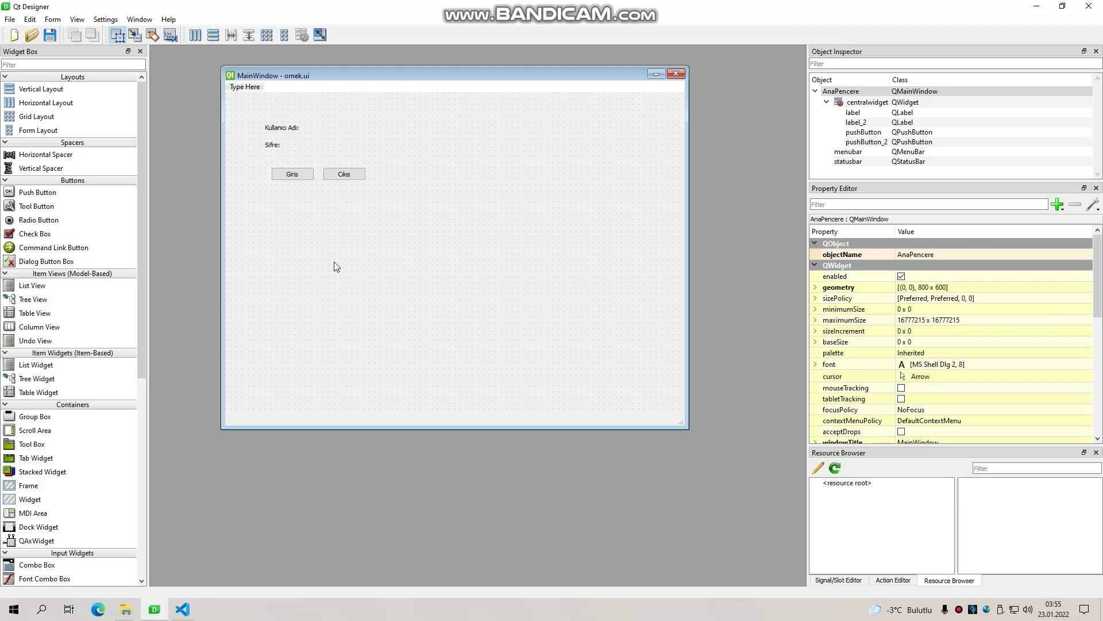
scroll(98, 428, down, 8)
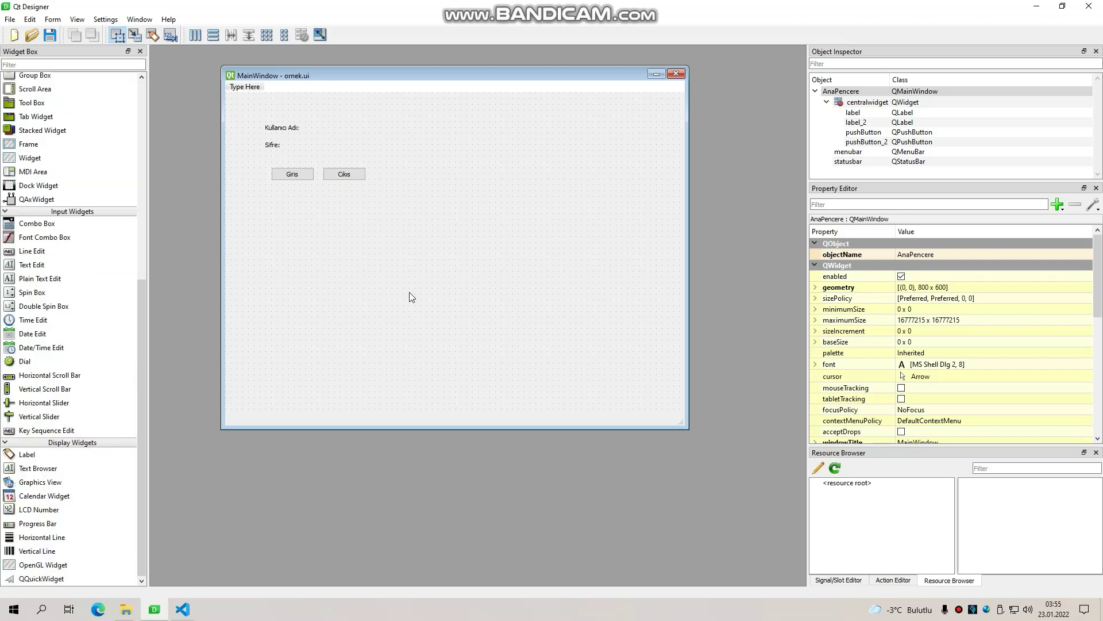
scroll(62, 299, up, 8)
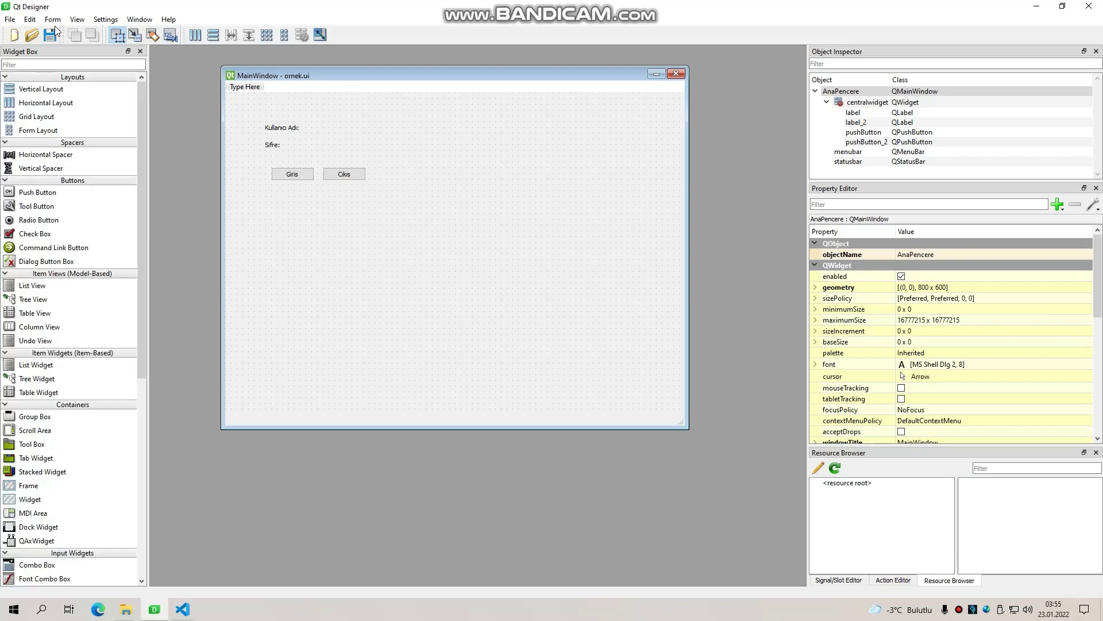
Switch back to Visual Studio Code and examine the XML definitions of the labels and buttons in ornek.ui
click(182, 609)
click(65, 28)
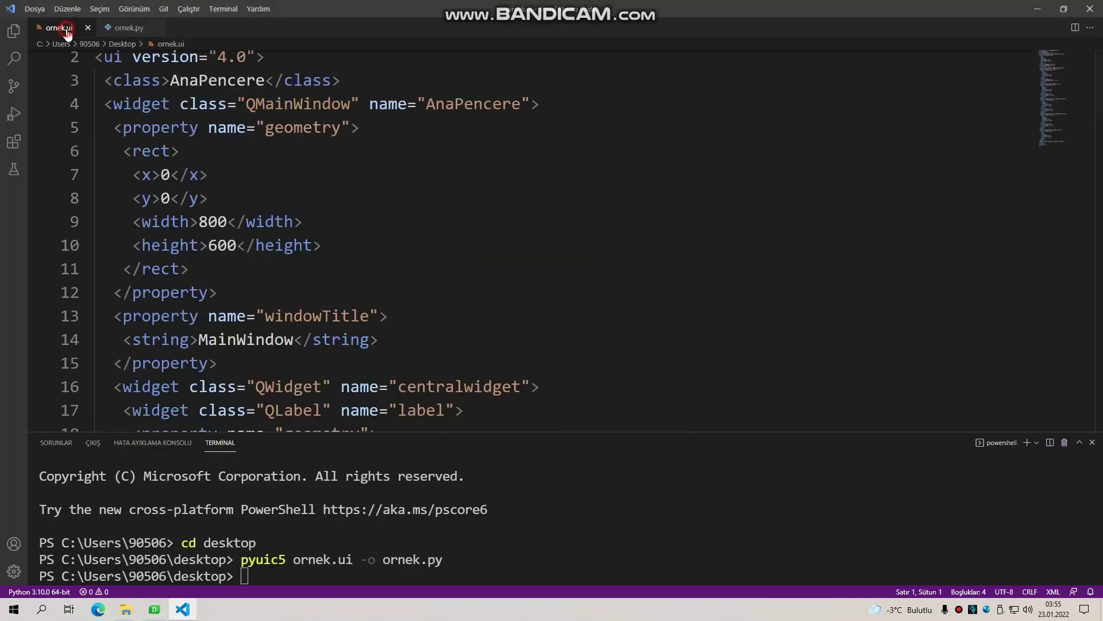
scroll(402, 266, down, 4)
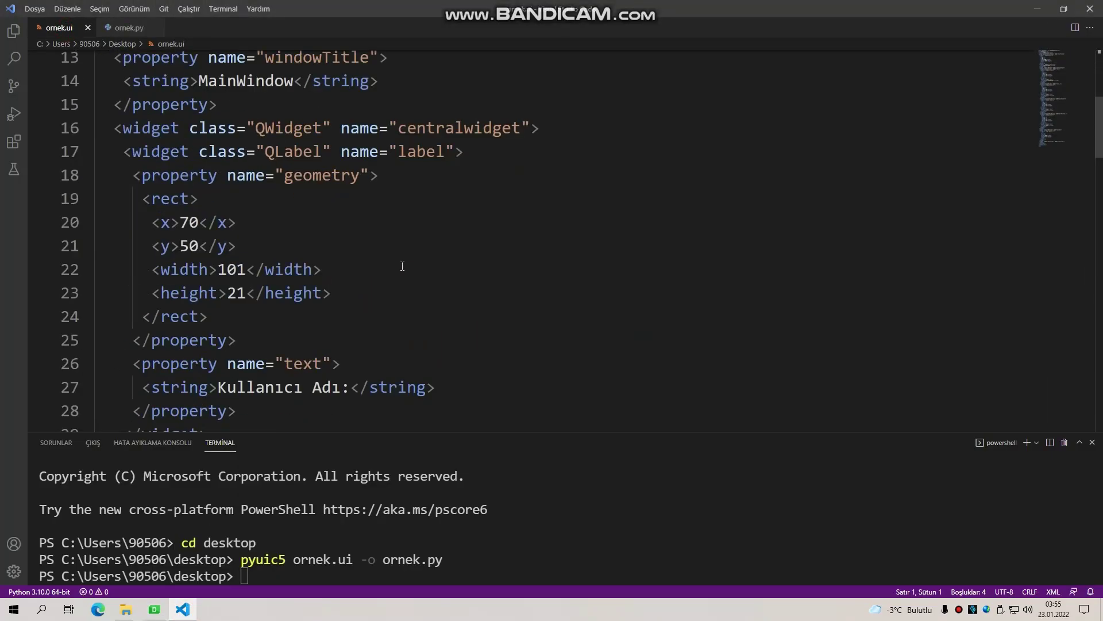
scroll(402, 266, down, 7)
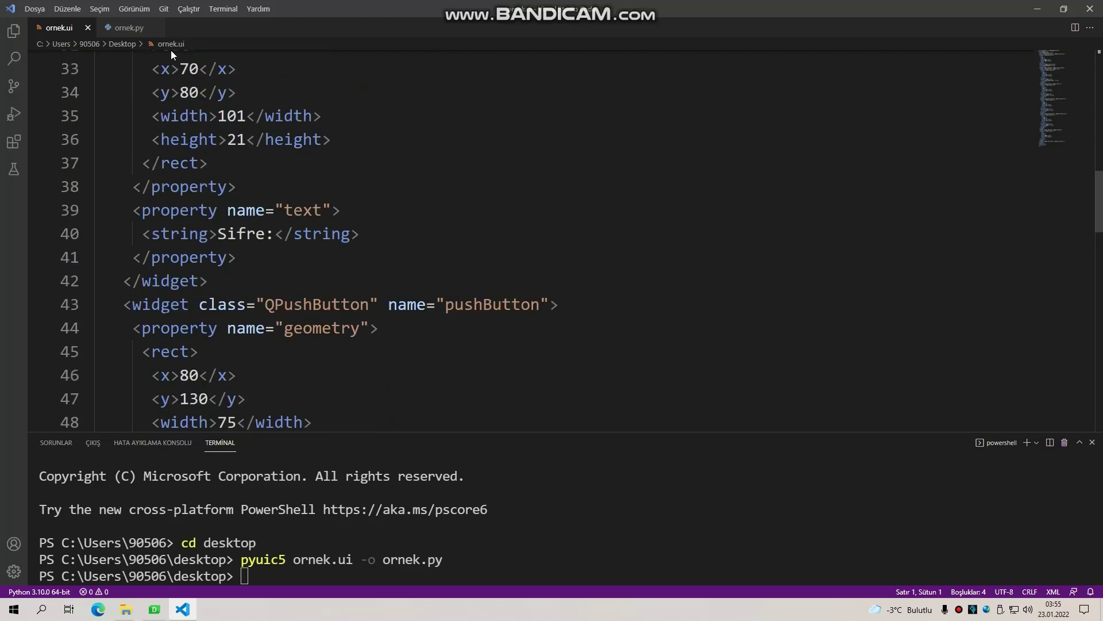
Return to ornek.py, close the terminal panel and review the generated setupUi and retranslateUi code
click(127, 30)
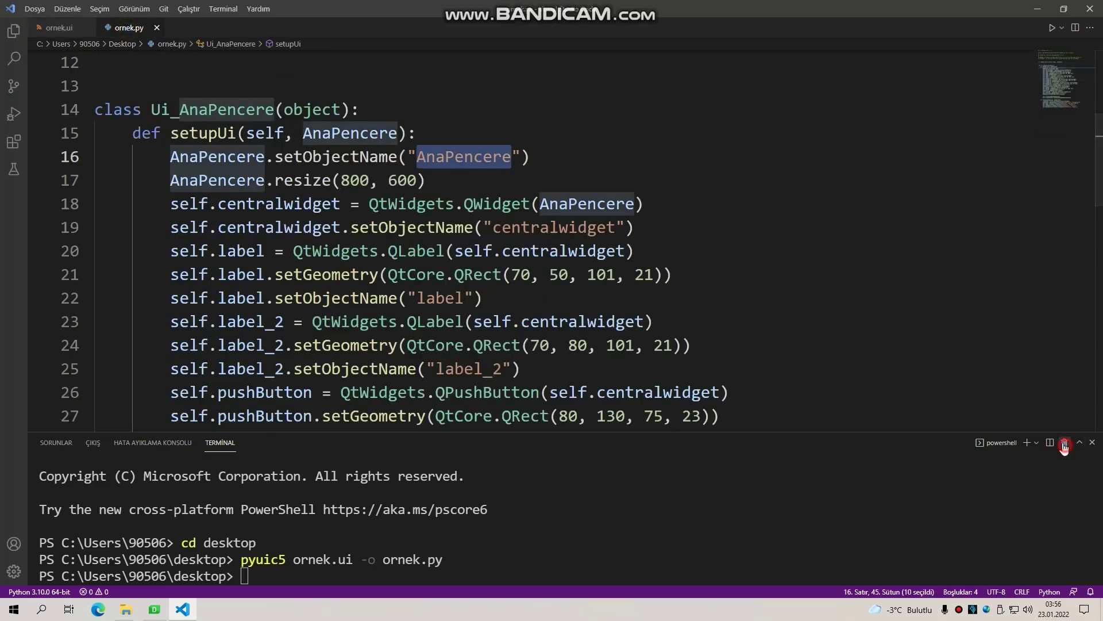
click(1093, 442)
click(649, 532)
scroll(432, 333, down, 5)
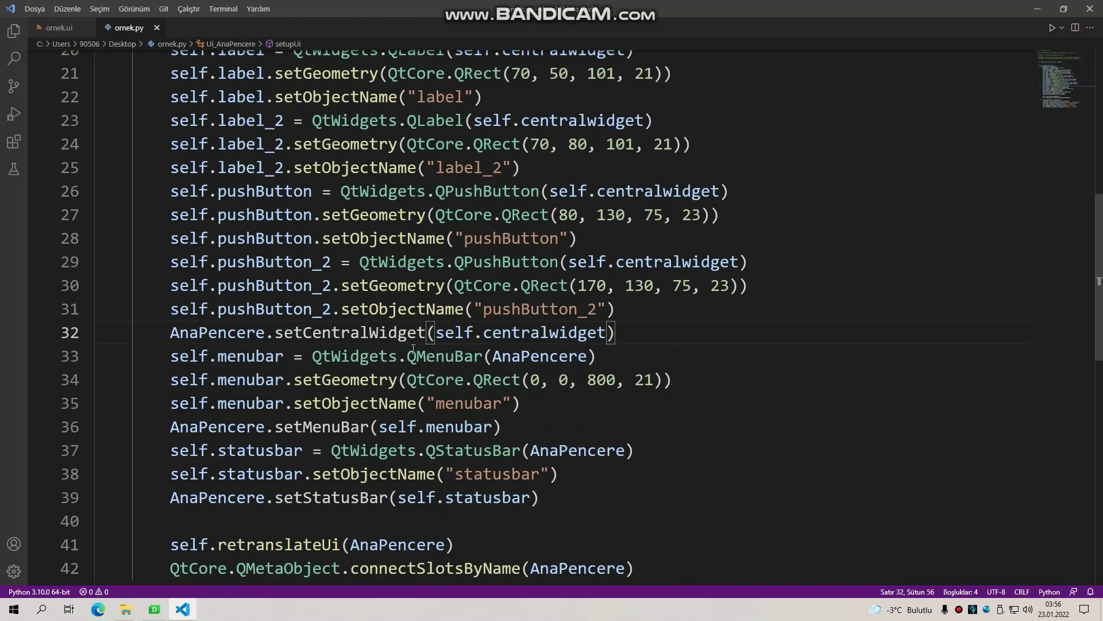
scroll(511, 313, down, 2)
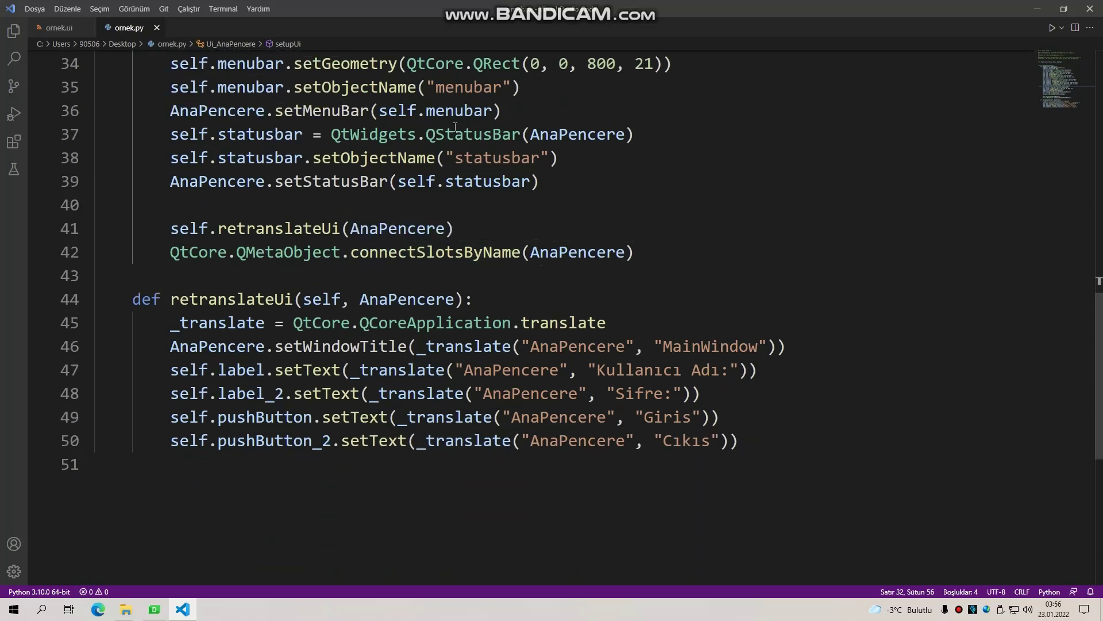
scroll(455, 126, up, 9)
scroll(692, 290, down, 2)
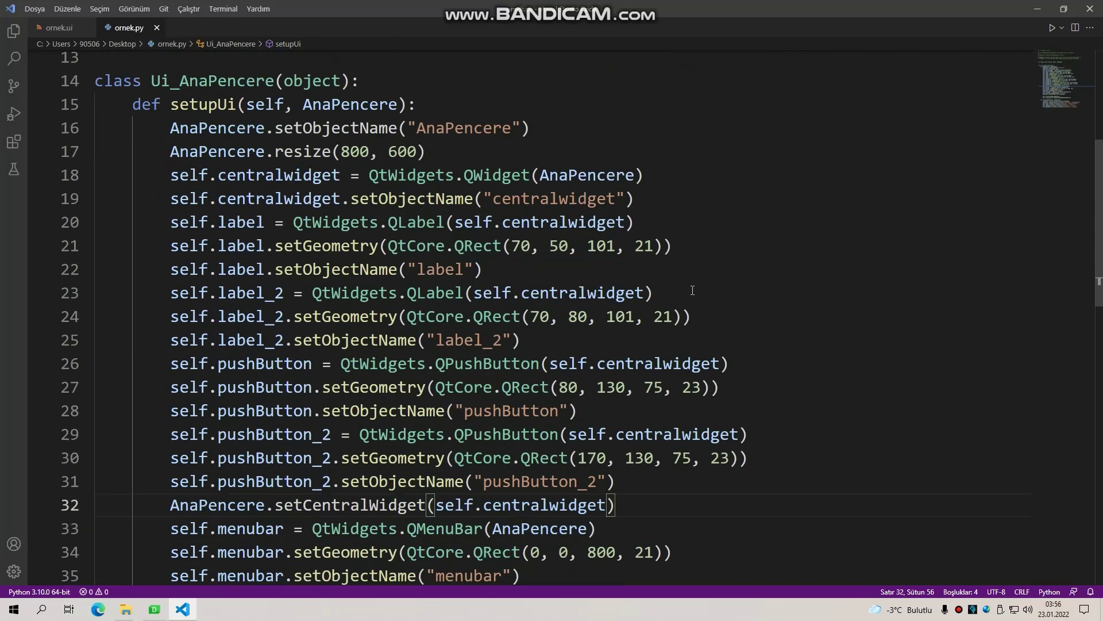
scroll(693, 290, down, 2)
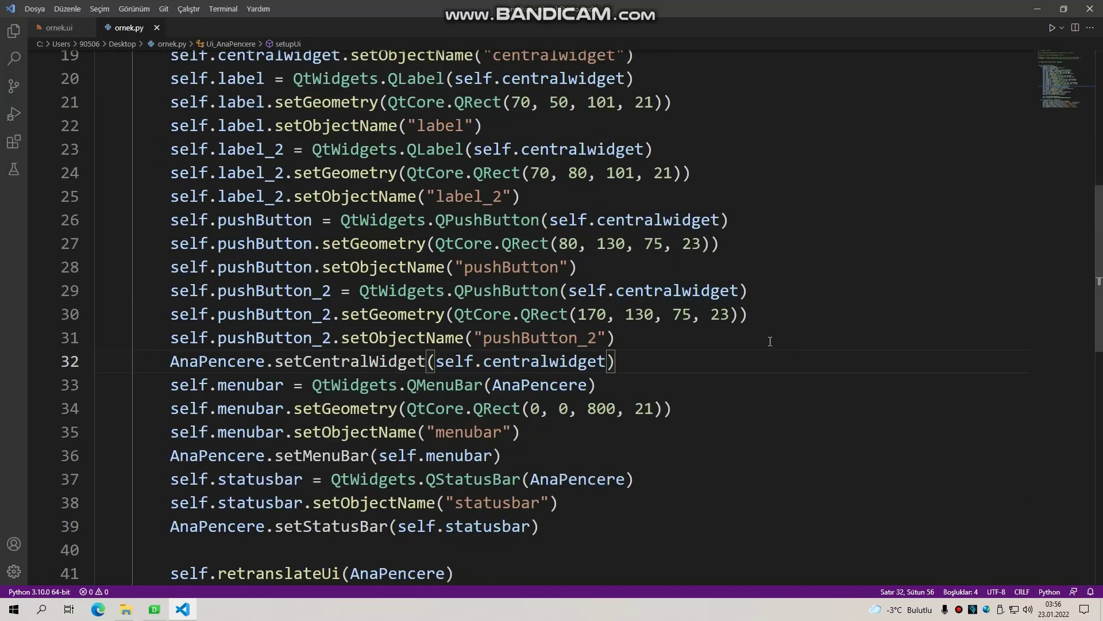
Switch to Qt Designer and examine the AnaPencere window's properties alongside the available widgets and the form
click(166, 611)
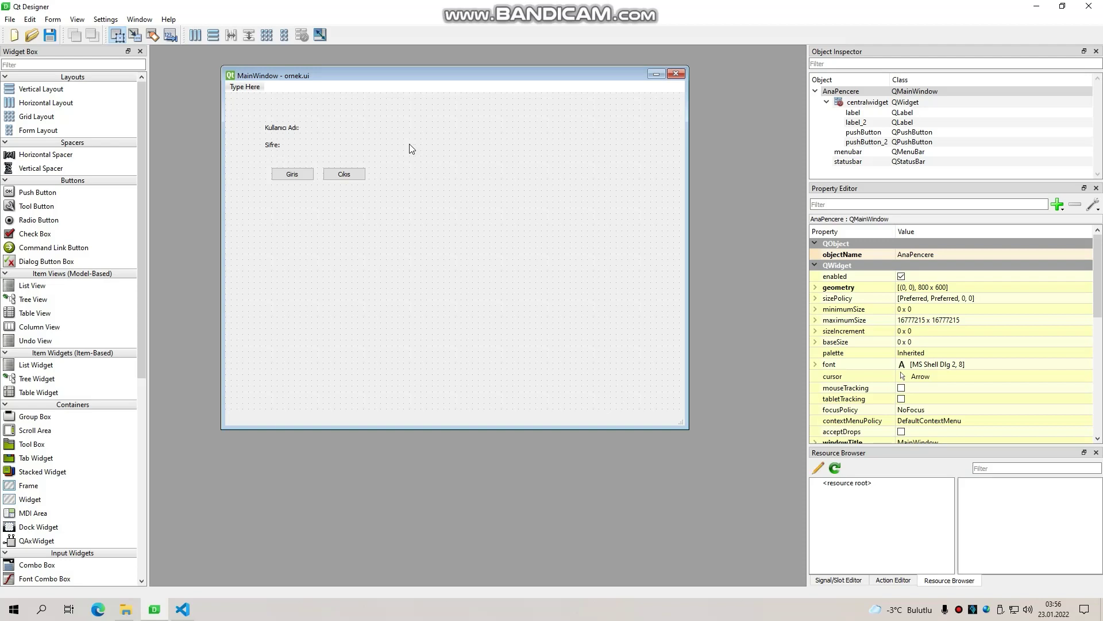
scroll(934, 362, down, 2)
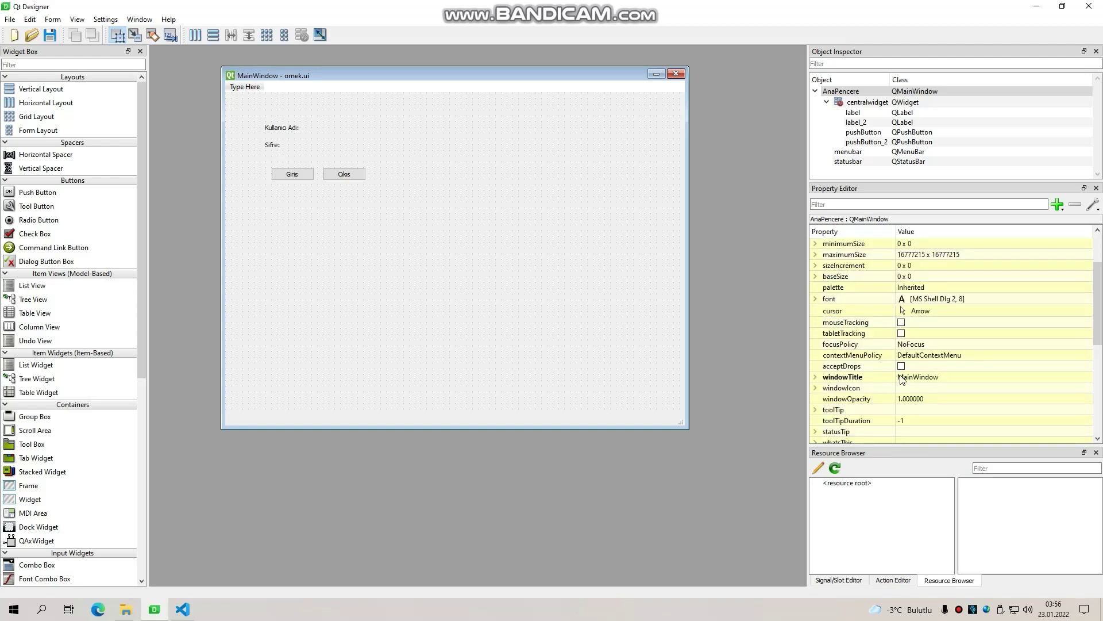
scroll(896, 382, down, 2)
scroll(34, 166, down, 5)
scroll(58, 276, up, 5)
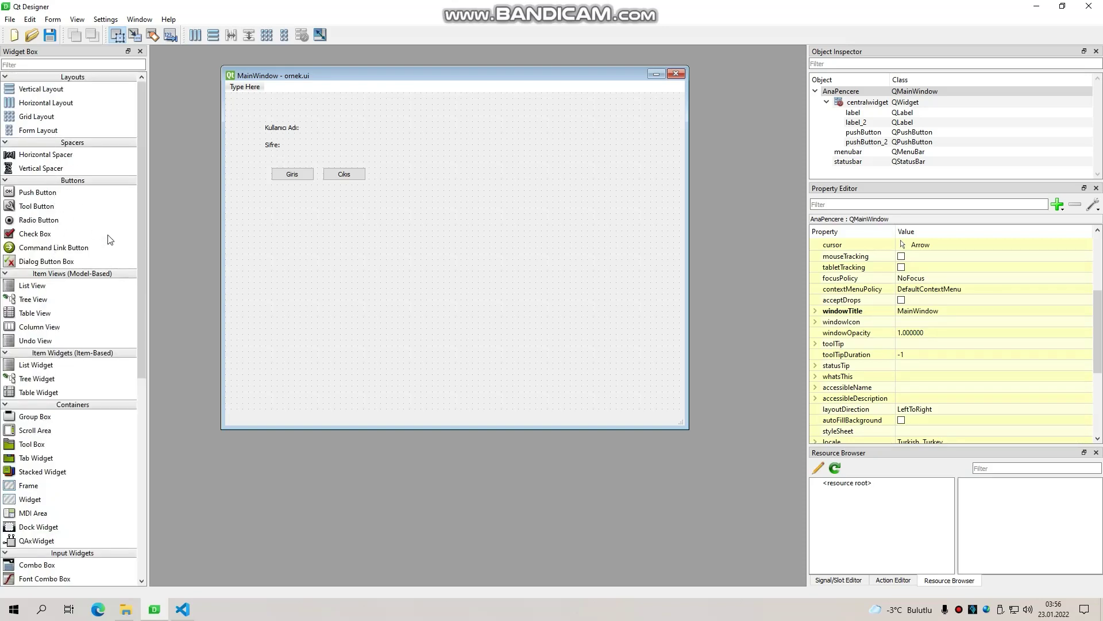
scroll(111, 240, down, 5)
scroll(113, 272, up, 5)
drag(313, 80, 338, 77)
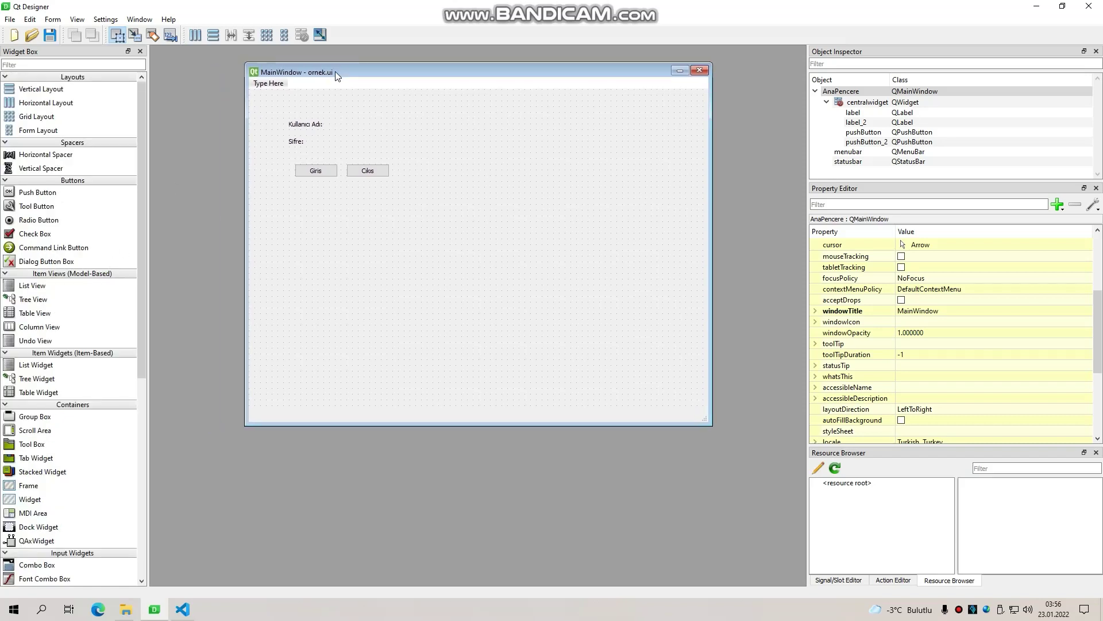